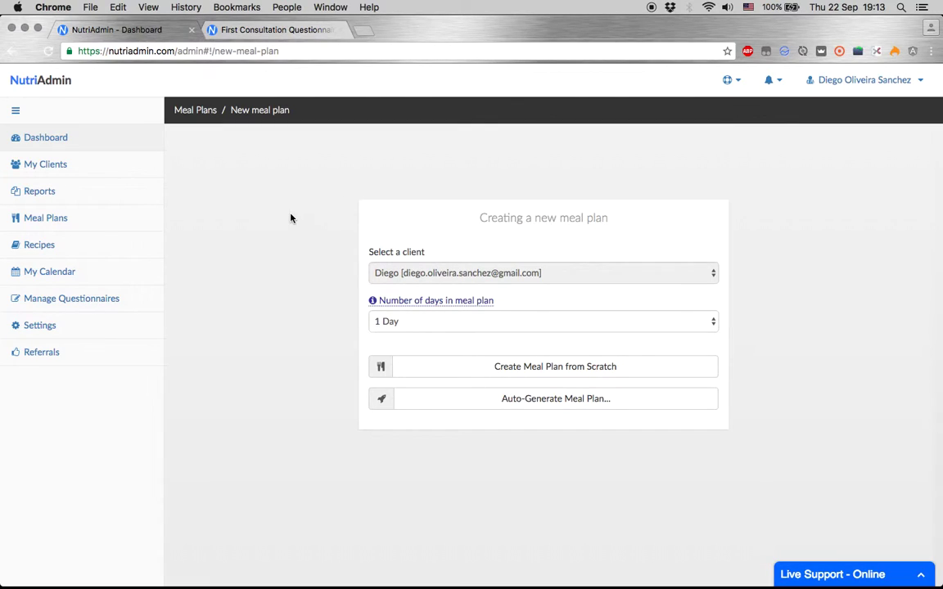
Keep the new plan at 1 Day for the selected client and choose auto-generation.
scroll(297, 281, "down", 2)
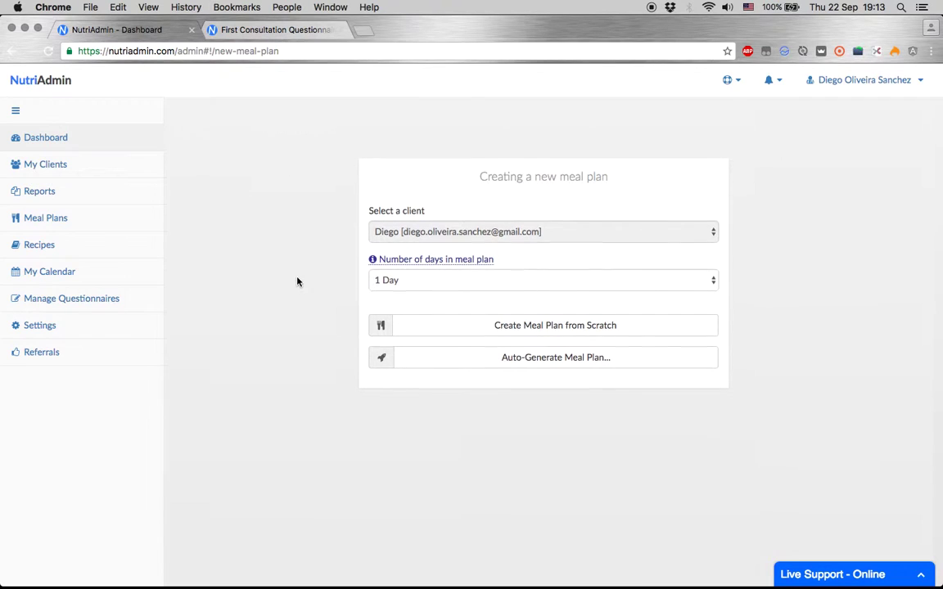
scroll(297, 281, "up", 2)
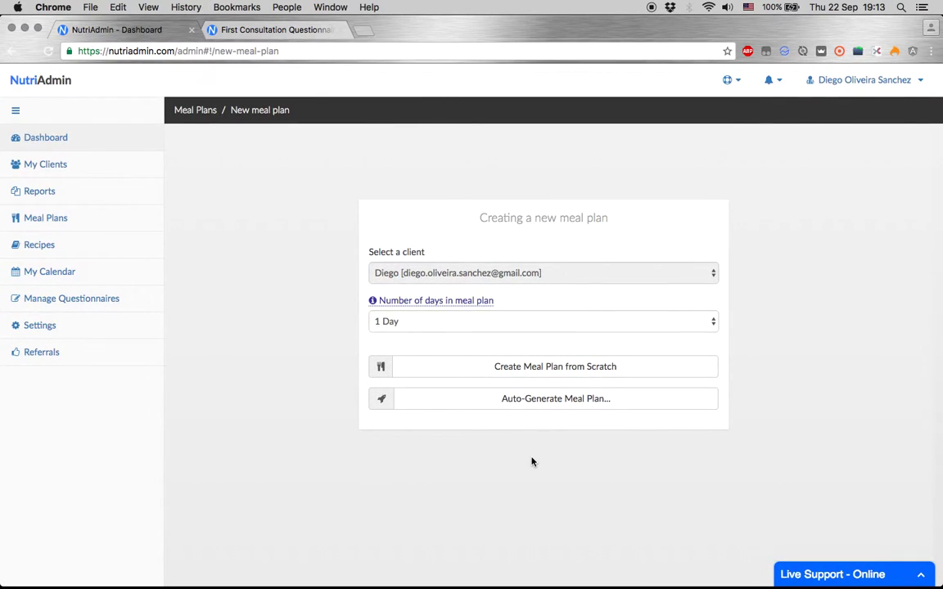
left_click(422, 322)
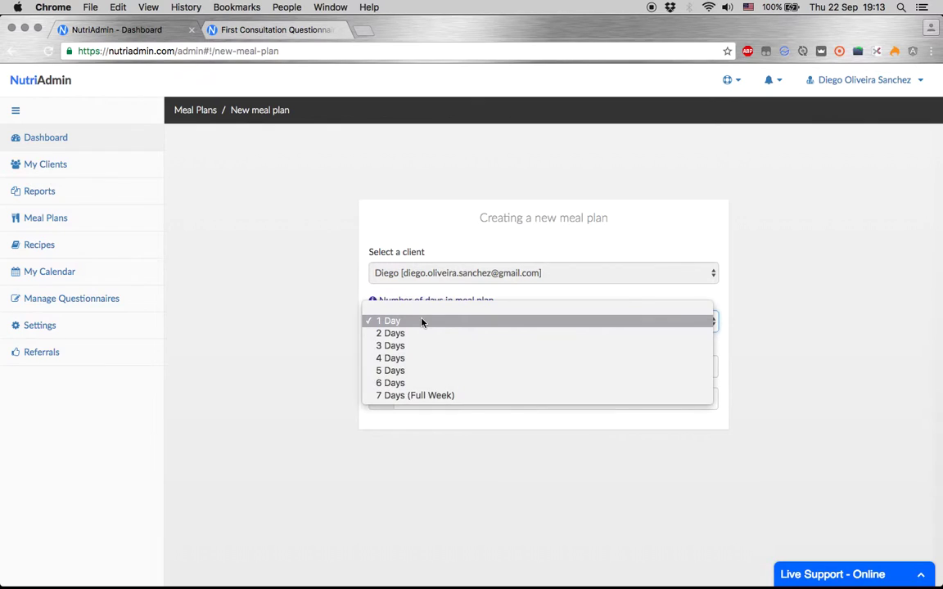
left_click(282, 378)
left_click(266, 460)
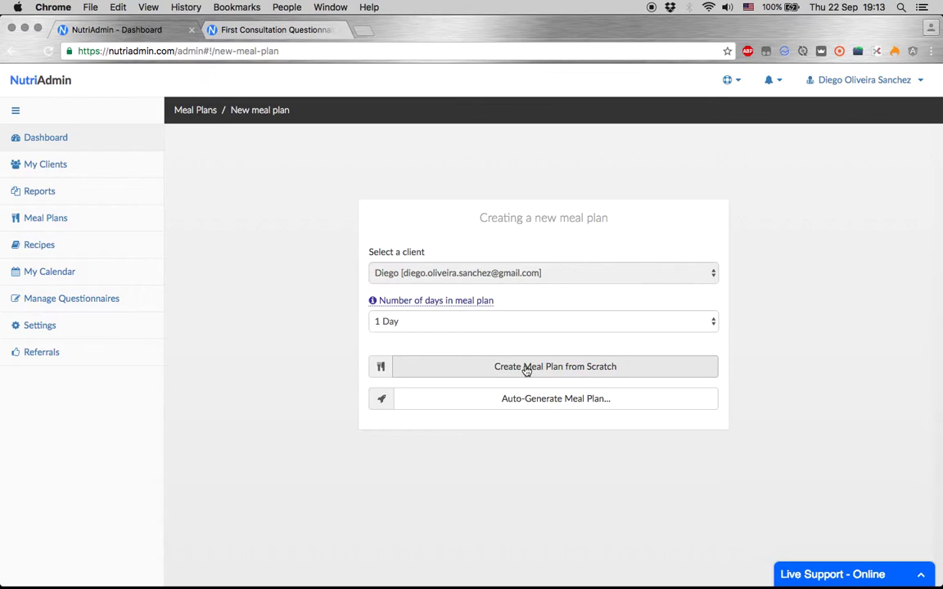
left_click(480, 408)
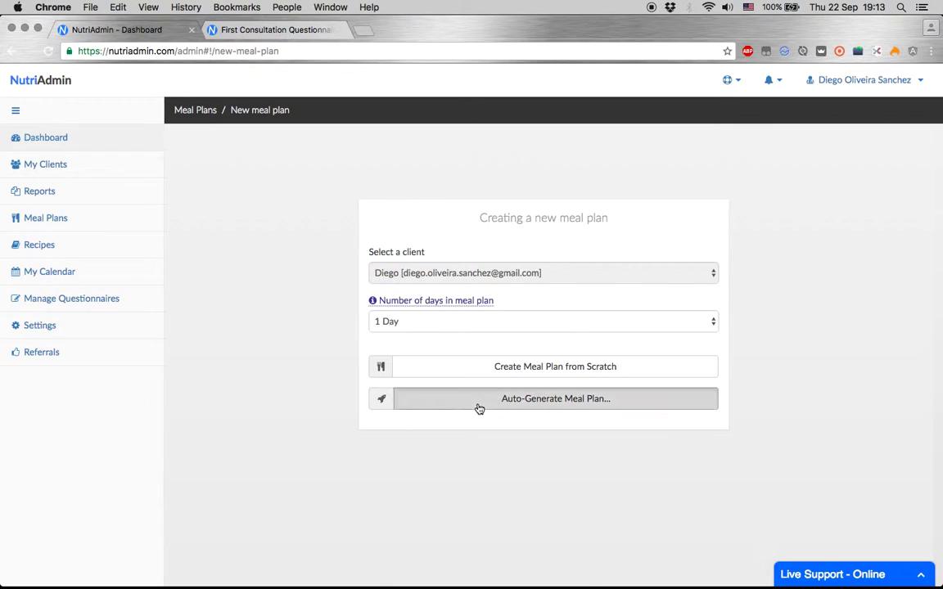
scroll(191, 380, "down", 5)
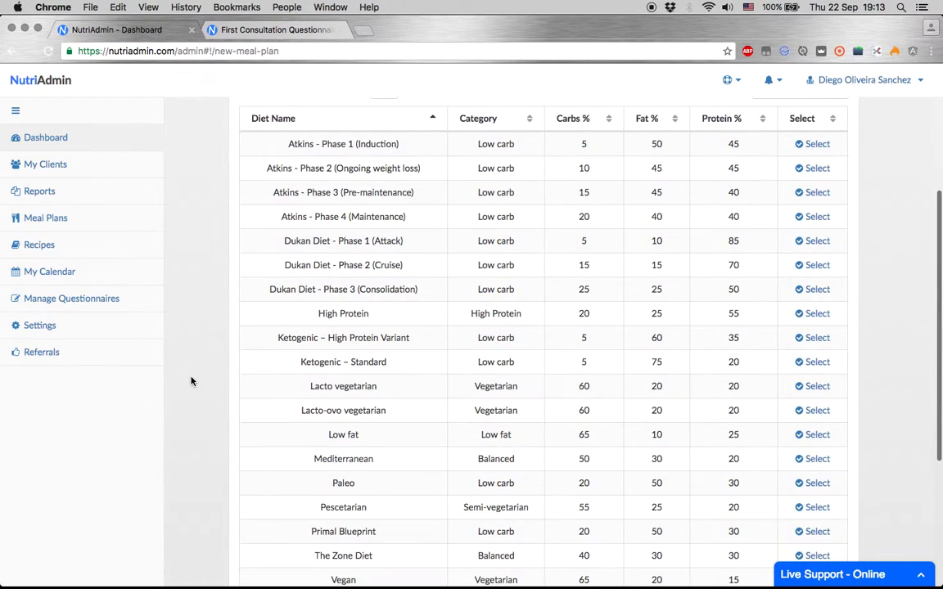
scroll(192, 377, "down", 1)
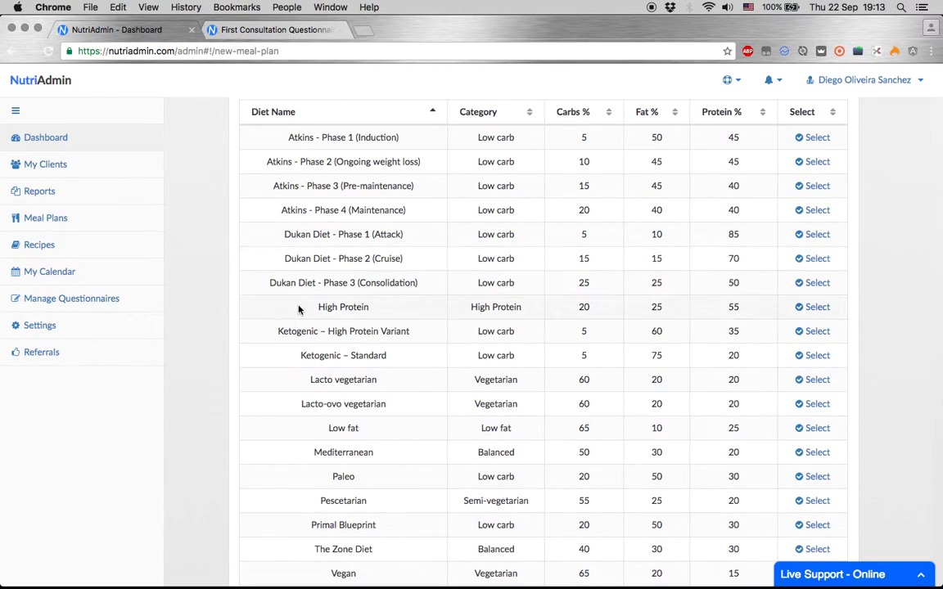
scroll(301, 307, "down", 4)
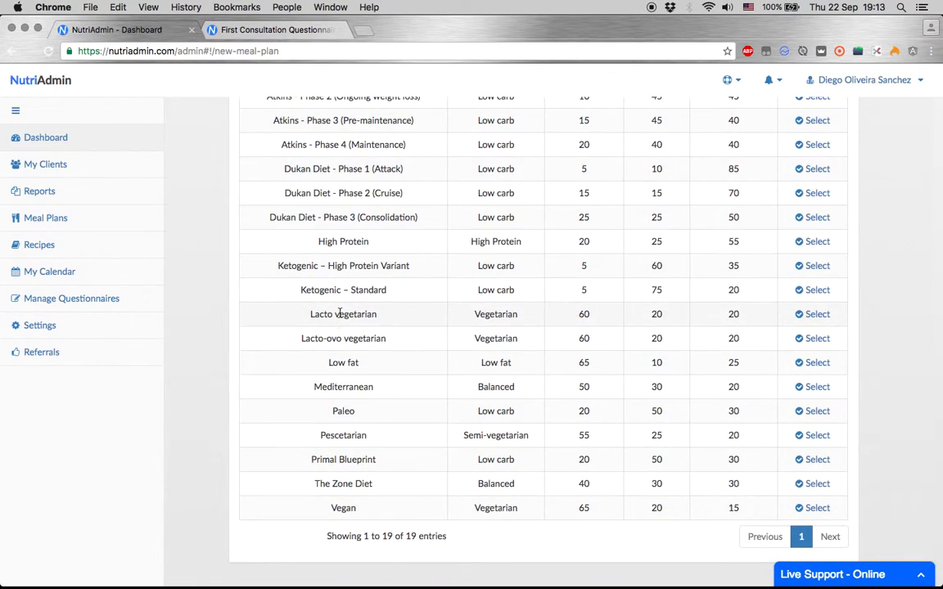
scroll(352, 405, "down", 1)
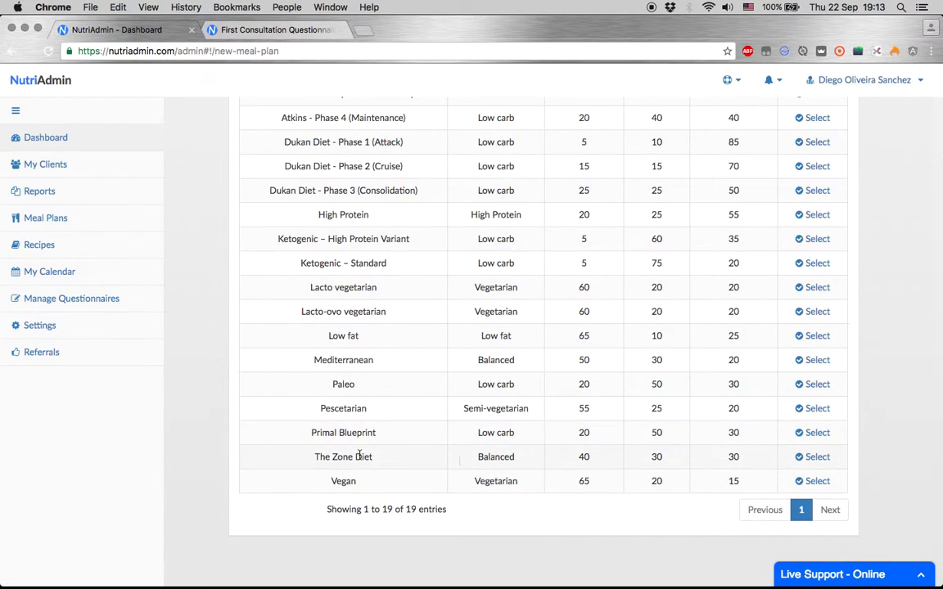
Base the plan on Paleo with 1800 kcal, 40% protein and 40% fat.
left_click(815, 384)
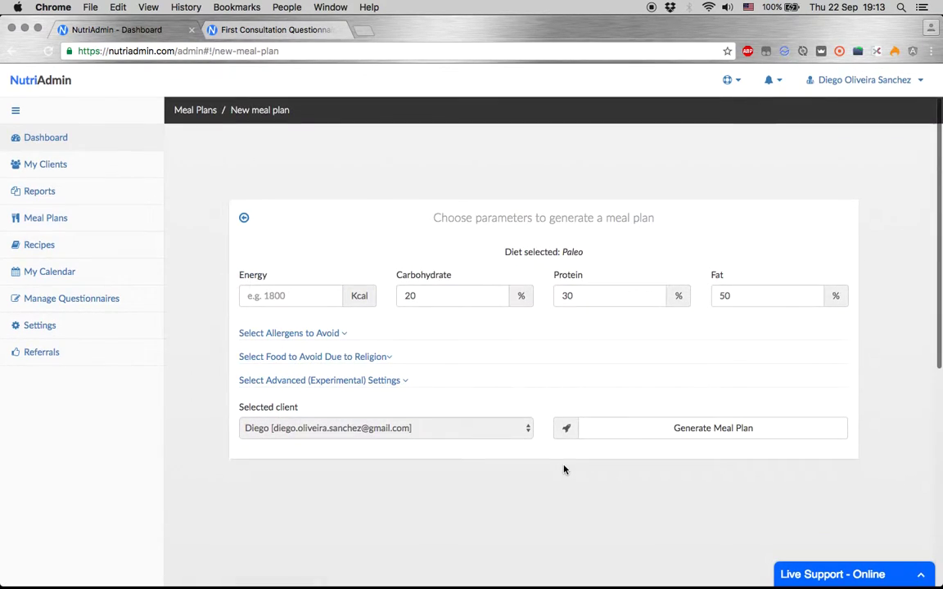
left_click(283, 292)
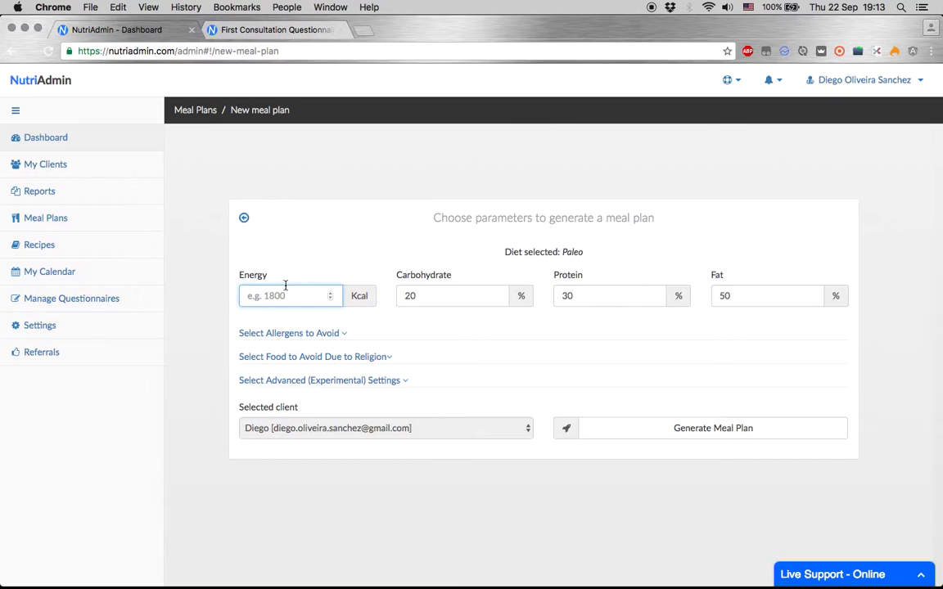
type("1800")
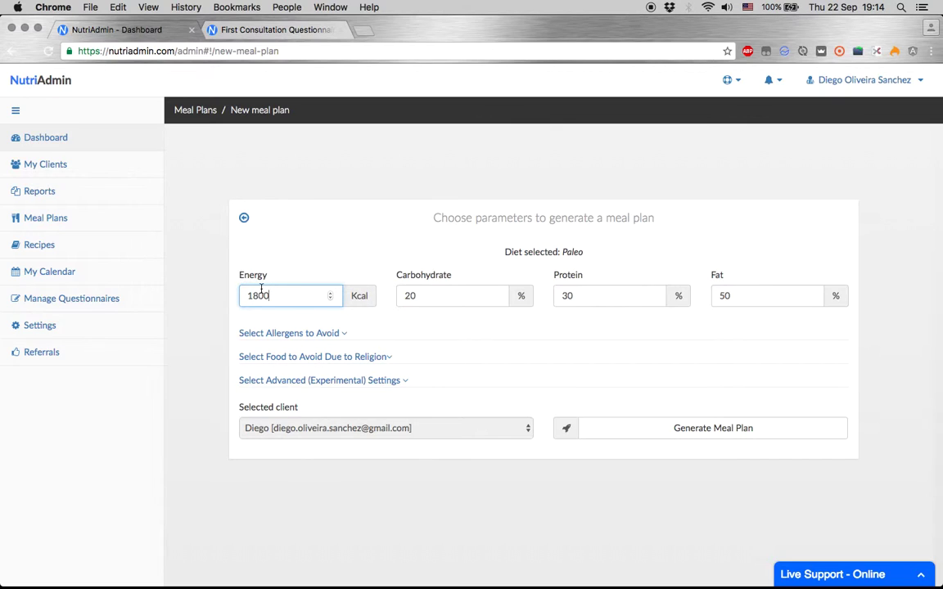
double_click(262, 289)
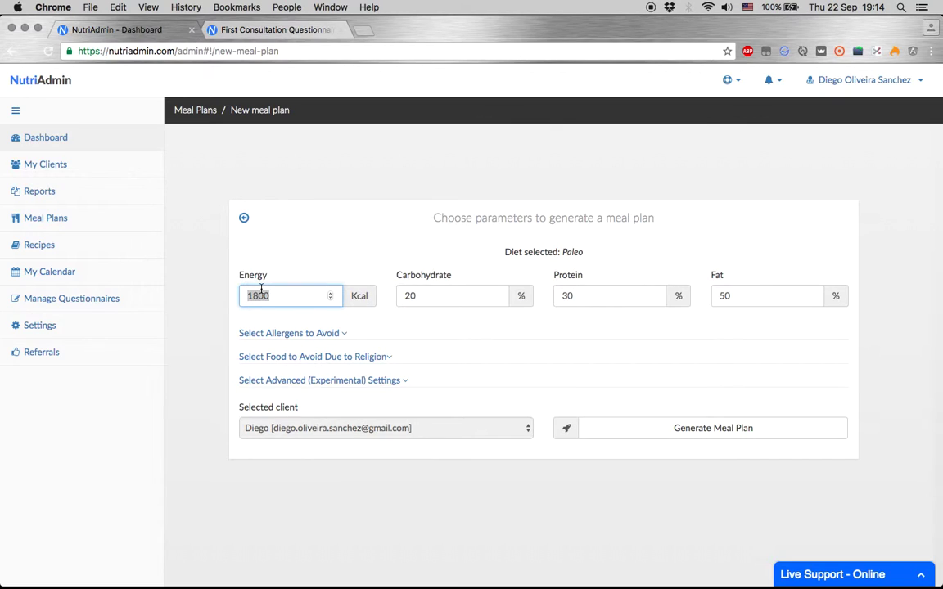
double_click(423, 298)
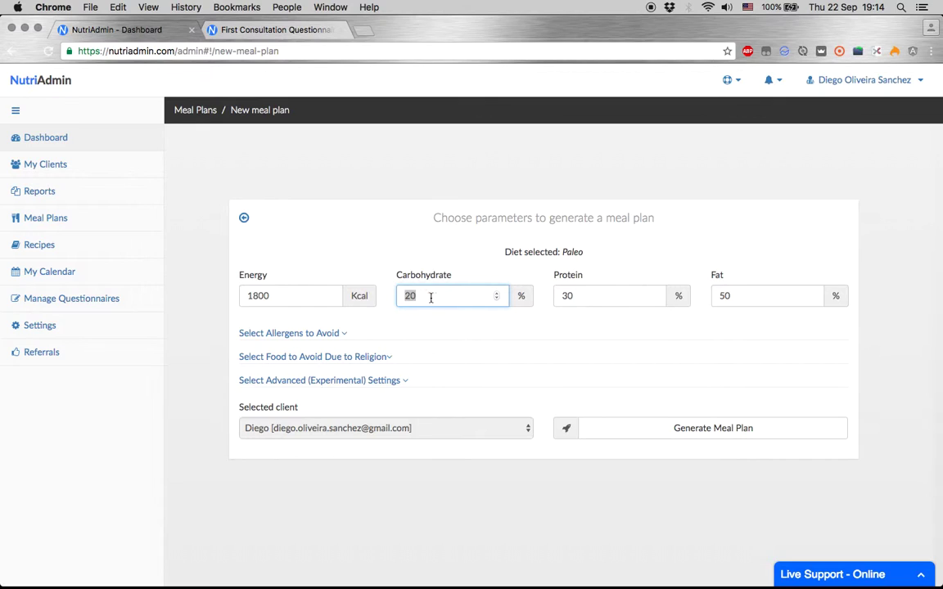
double_click(604, 304)
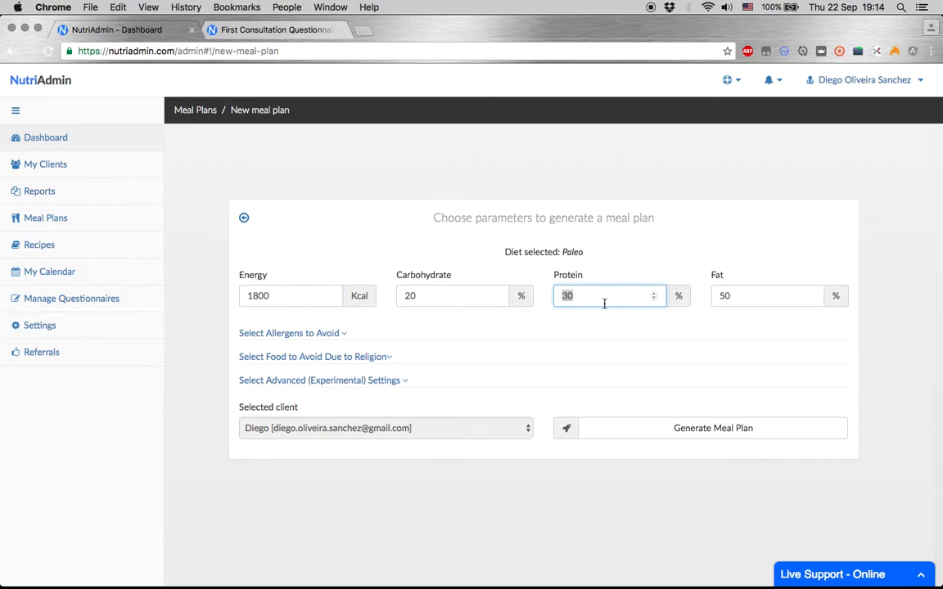
type("40")
double_click(743, 296)
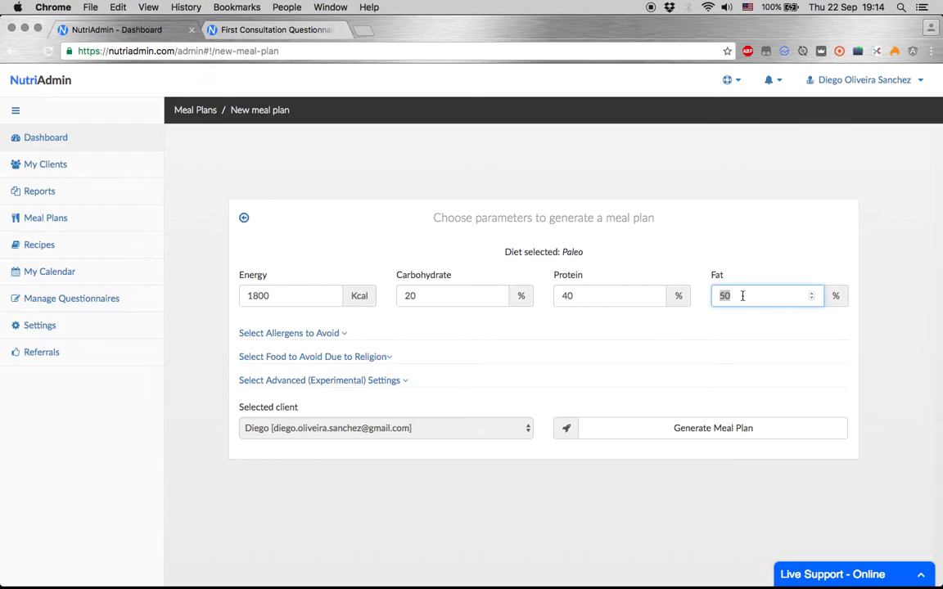
type("40")
Review the allergen, religious and advanced settings, leaving shopping list pricing at Normal.
left_click(320, 334)
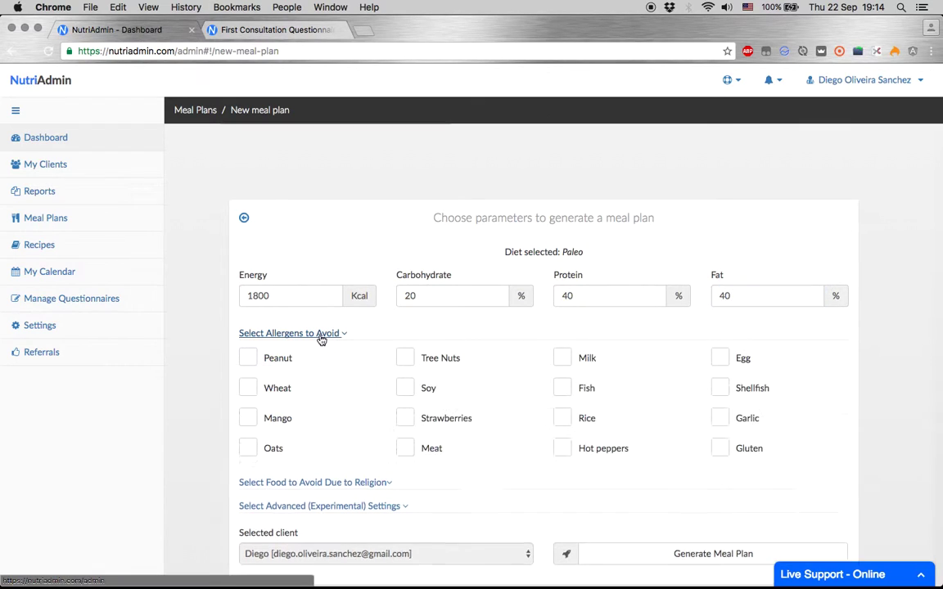
scroll(322, 341, "down", 1)
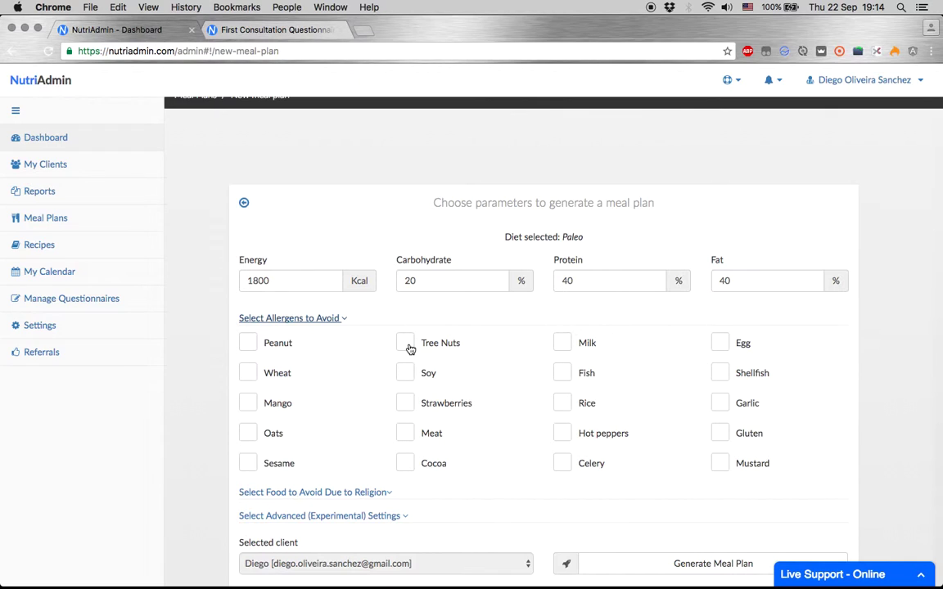
left_click(328, 320)
left_click(324, 341)
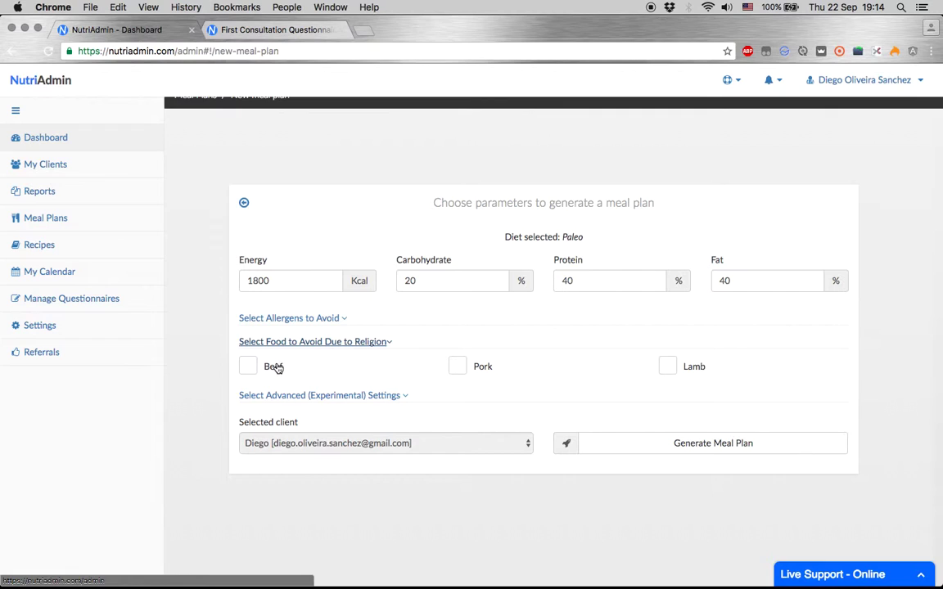
left_click(355, 396)
scroll(355, 396, "down", 2)
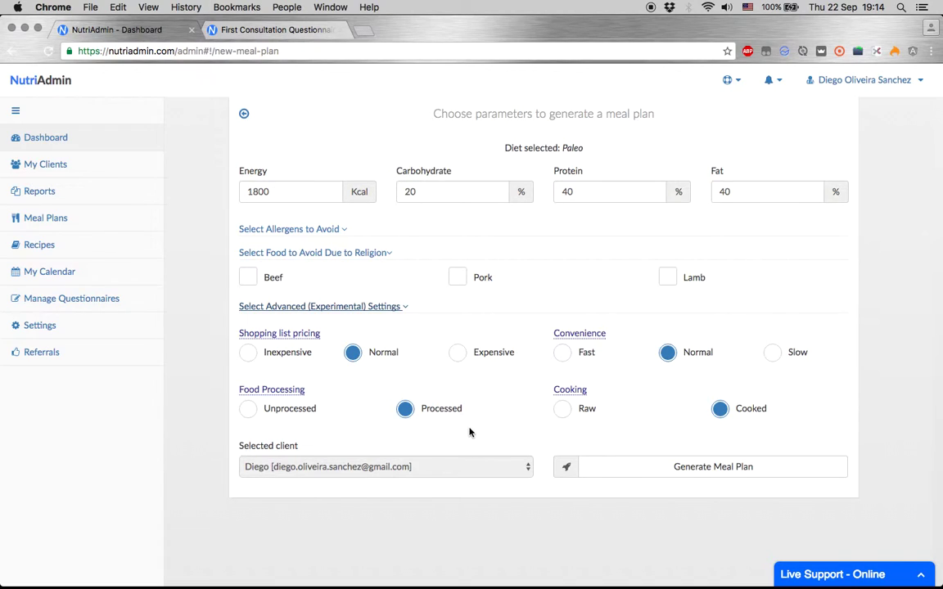
left_click(486, 355)
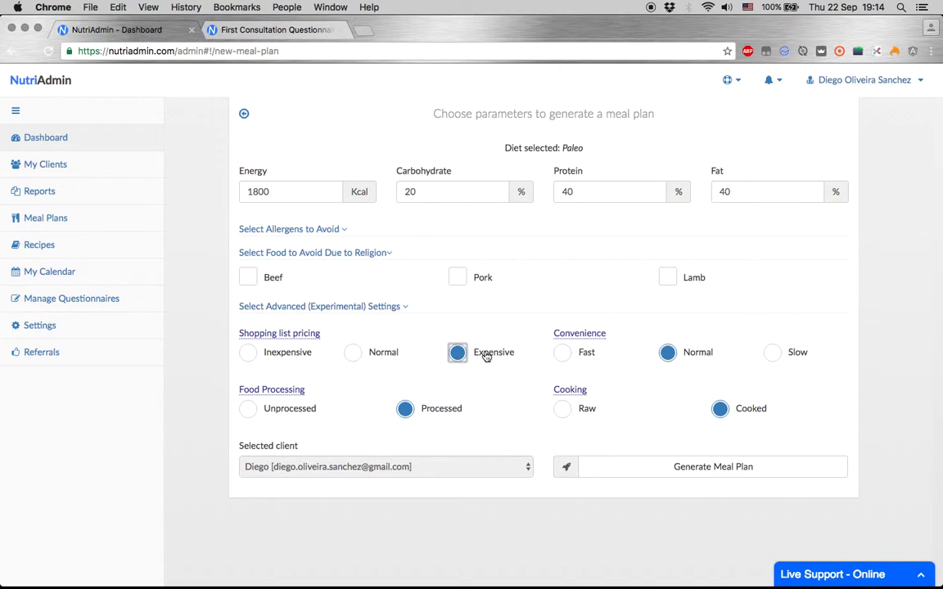
left_click(357, 351)
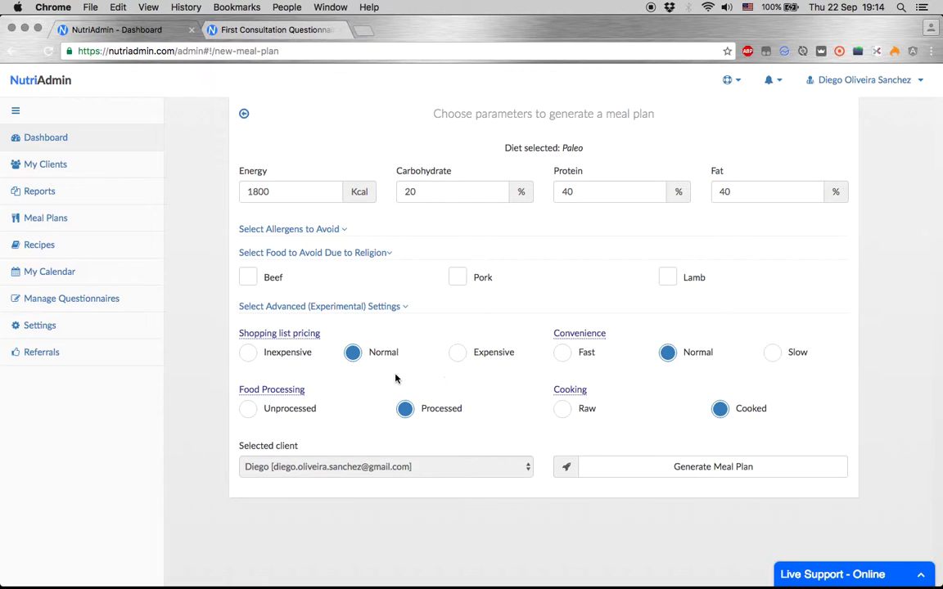
scroll(385, 405, "down", 1)
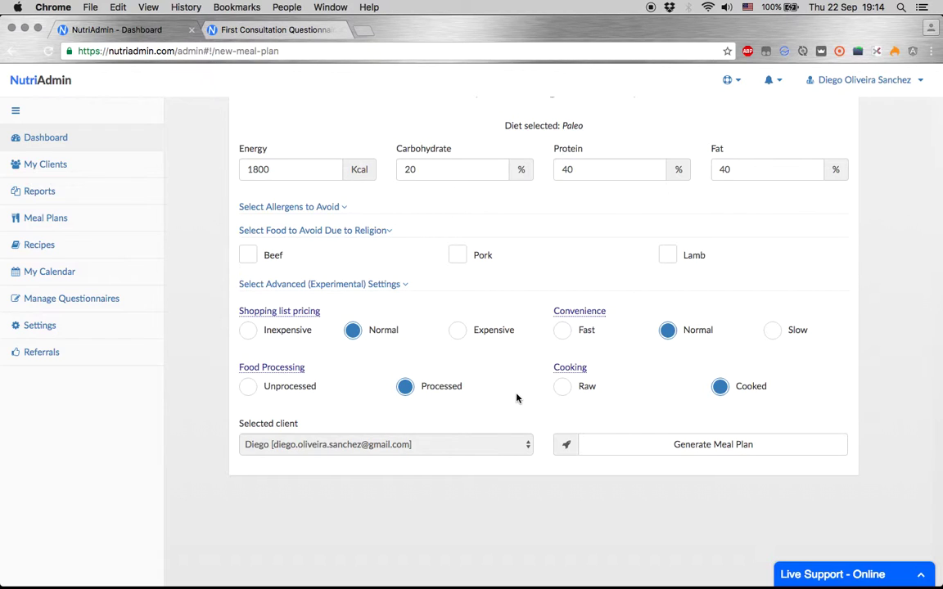
Generate the Paleo meal plan and scroll through its breakfast, lunch, dinner and snack foods.
left_click(651, 444)
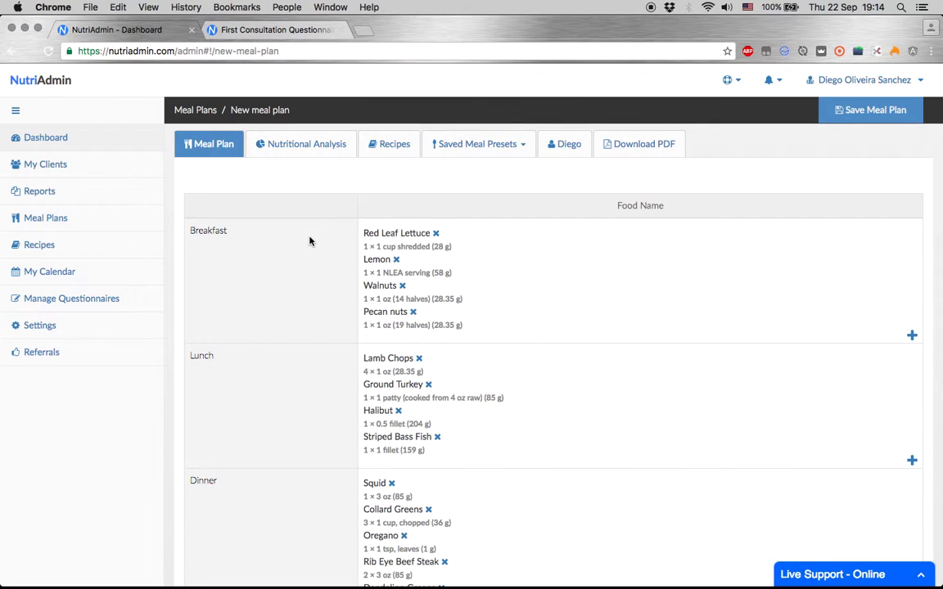
scroll(310, 241, "down", 5)
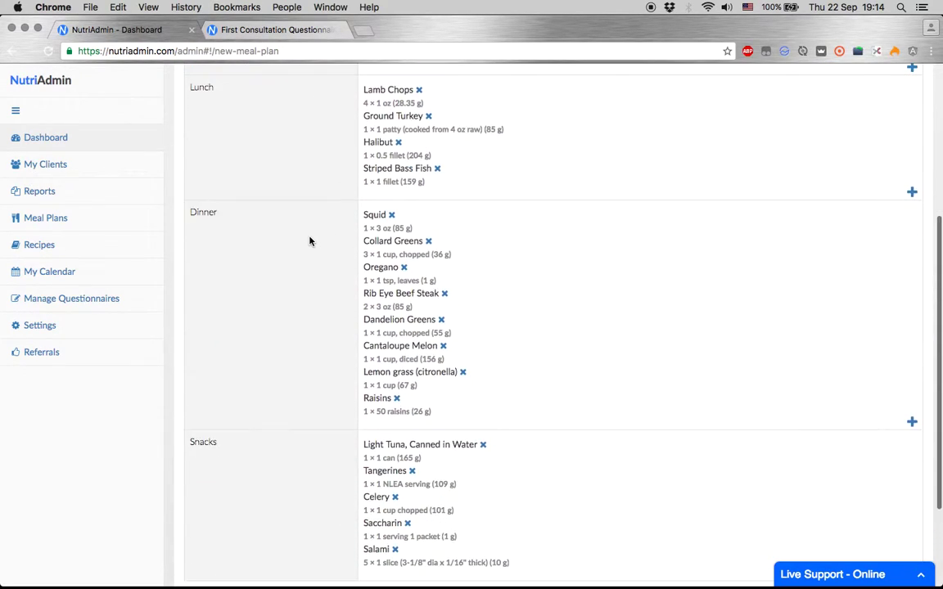
scroll(310, 240, "down", 3)
scroll(310, 241, "up", 10)
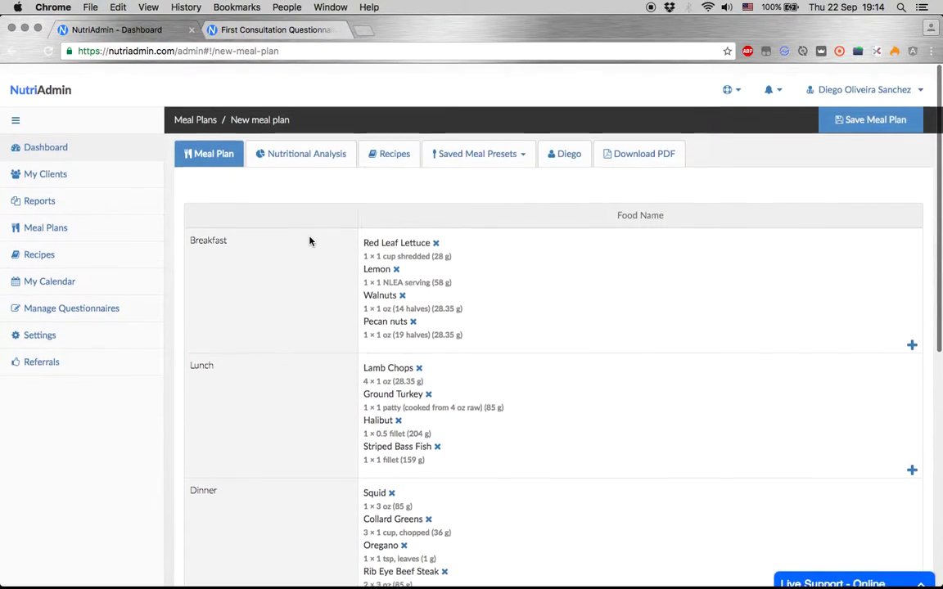
Review the per-food nutritional analysis down to the 2374.55 kcal Total row.
left_click(294, 141)
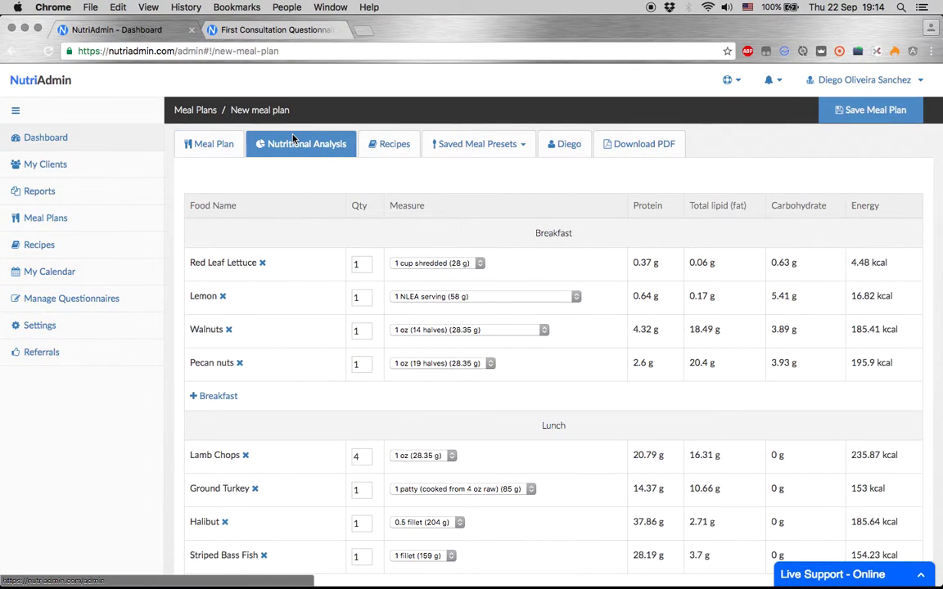
scroll(284, 402, "down", 12)
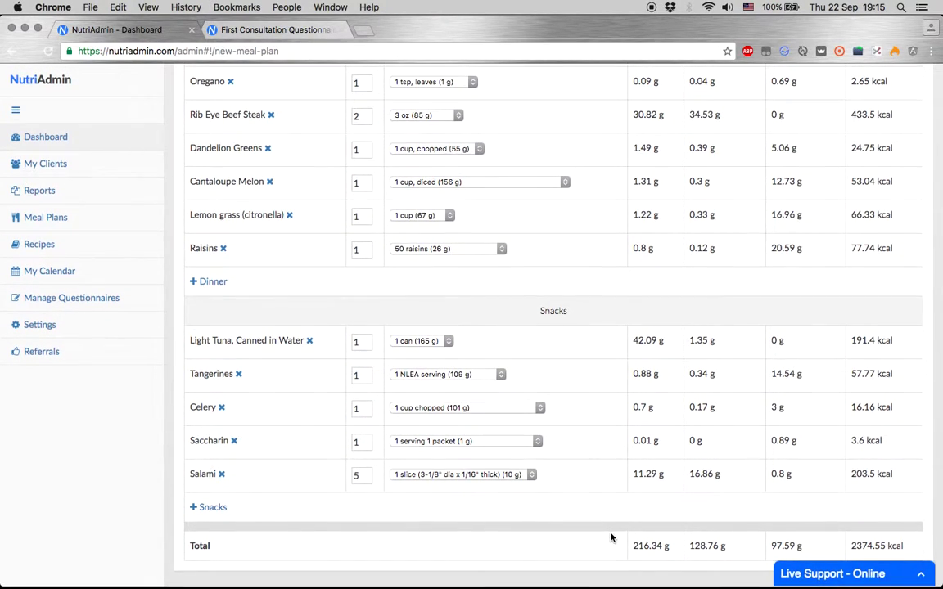
scroll(750, 534, "up", 2)
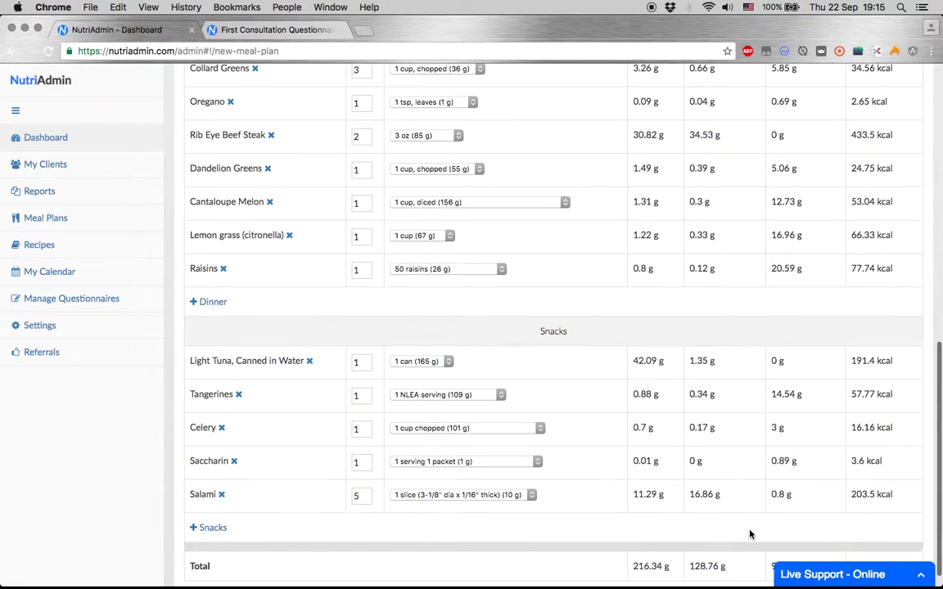
scroll(750, 534, "down", 2)
scroll(750, 533, "up", 10)
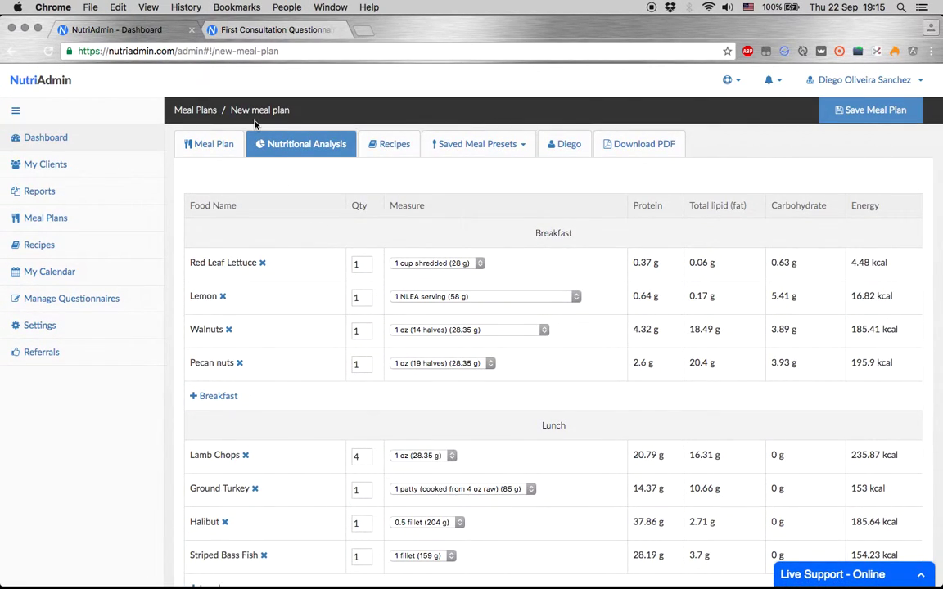
left_click(219, 153)
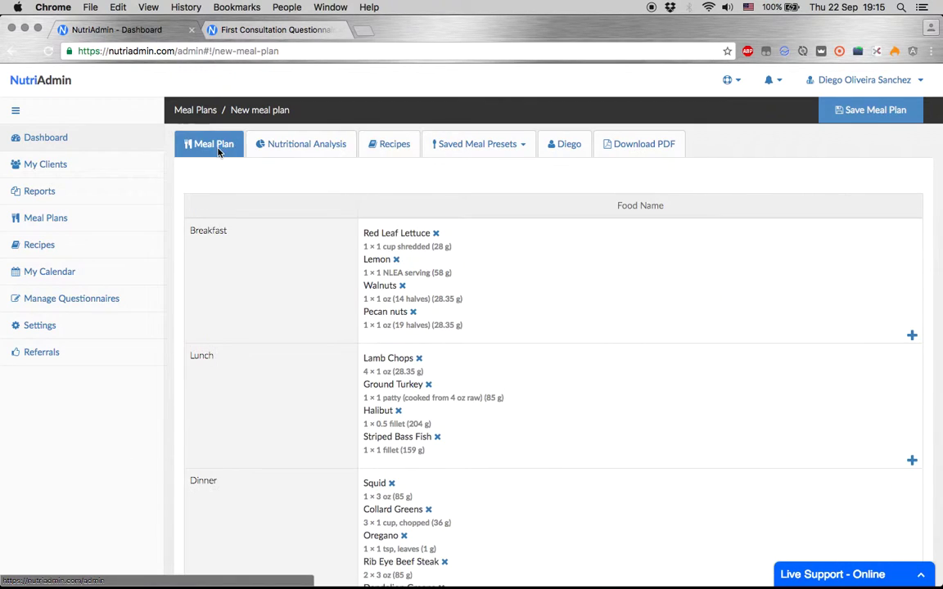
scroll(554, 317, "down", 1)
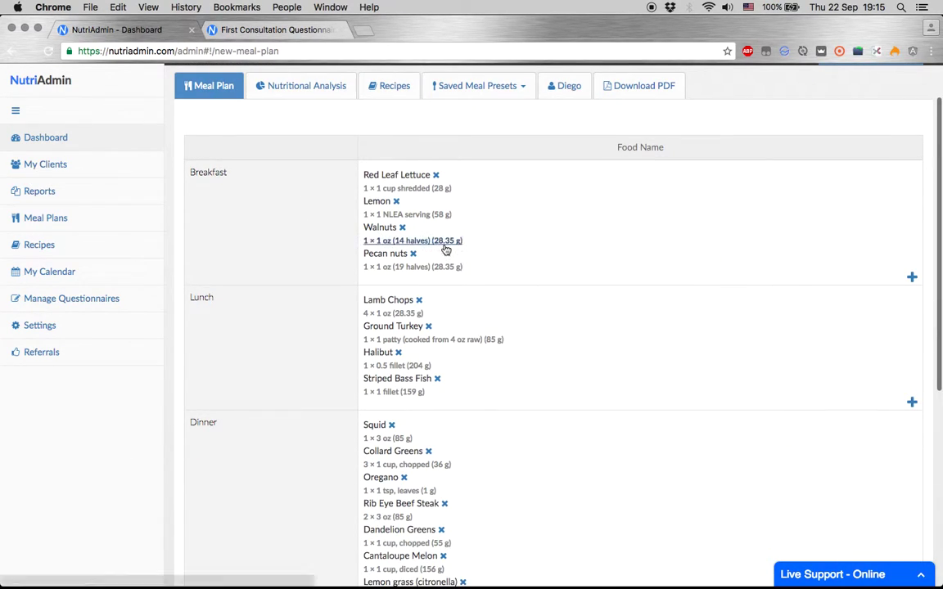
left_click(413, 243)
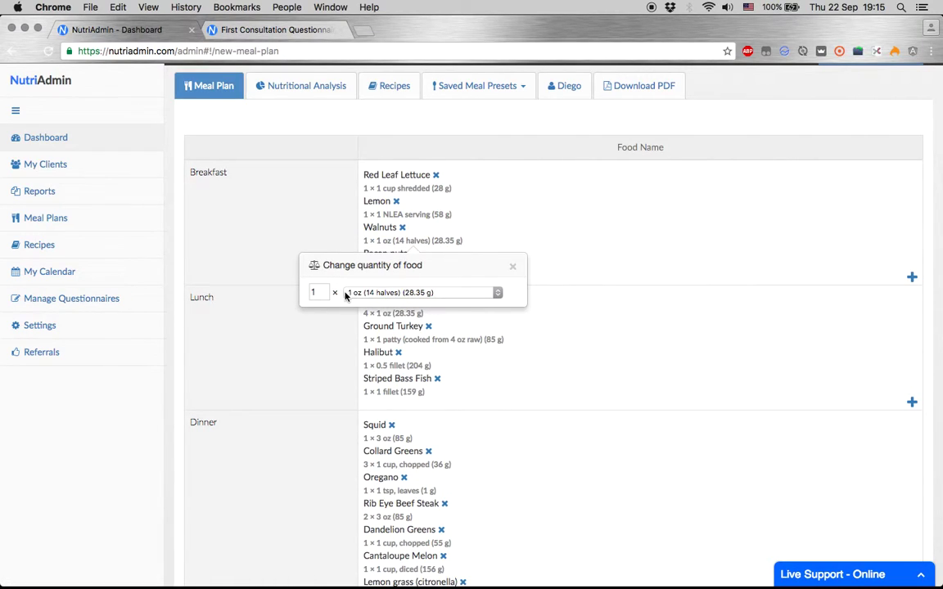
left_click(401, 293)
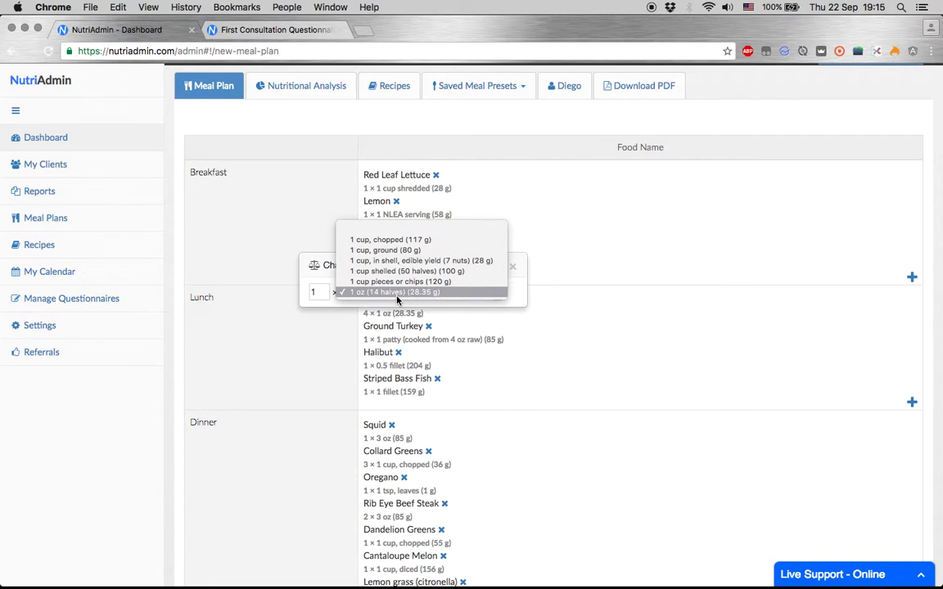
left_click(307, 297)
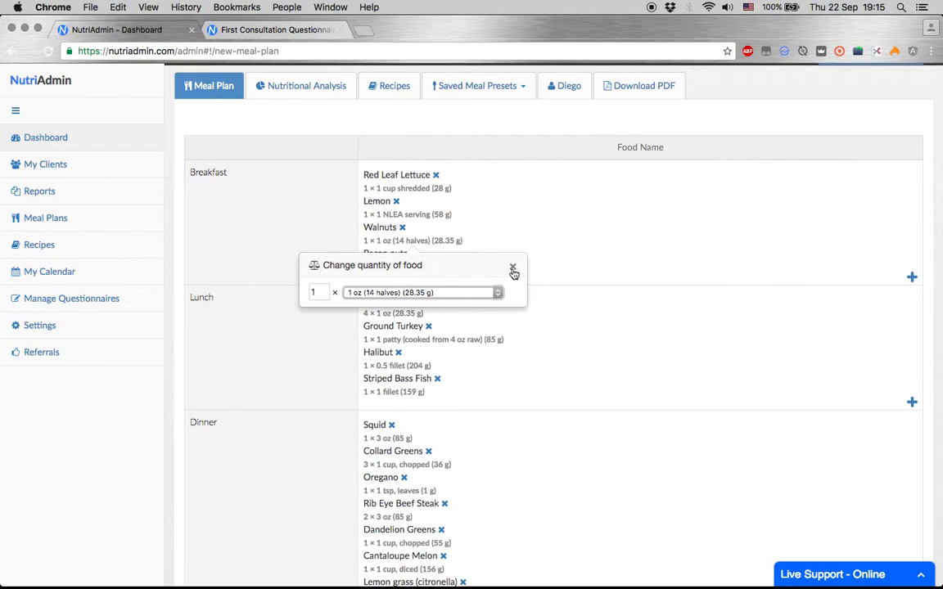
left_click(513, 270)
scroll(514, 274, "down", 3)
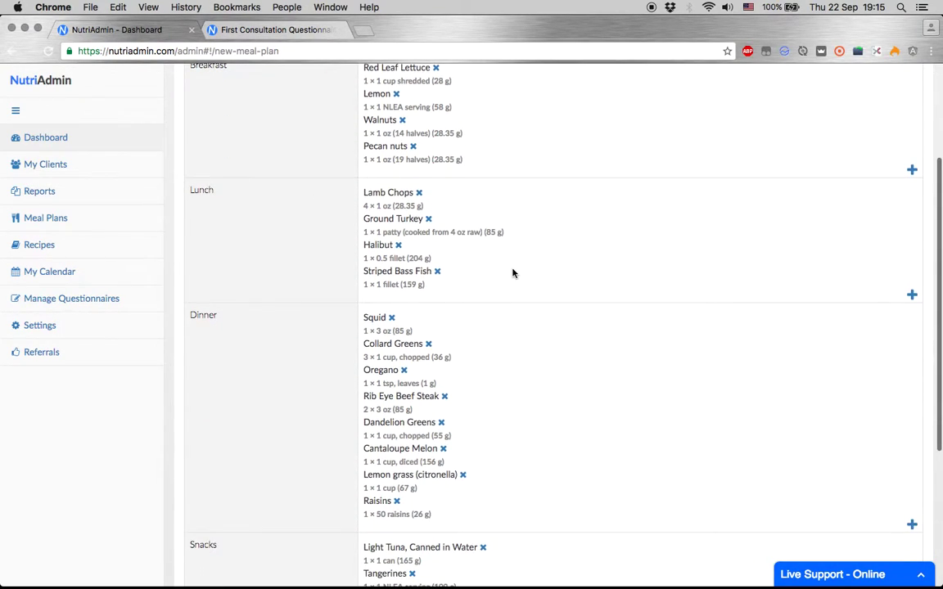
left_click(408, 198)
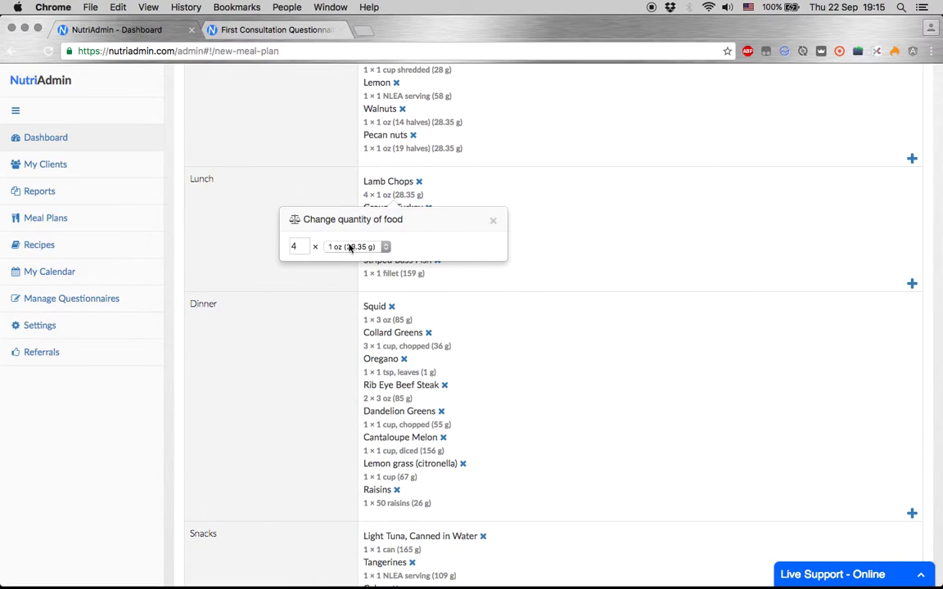
left_click(494, 224)
scroll(491, 228, "down", 3)
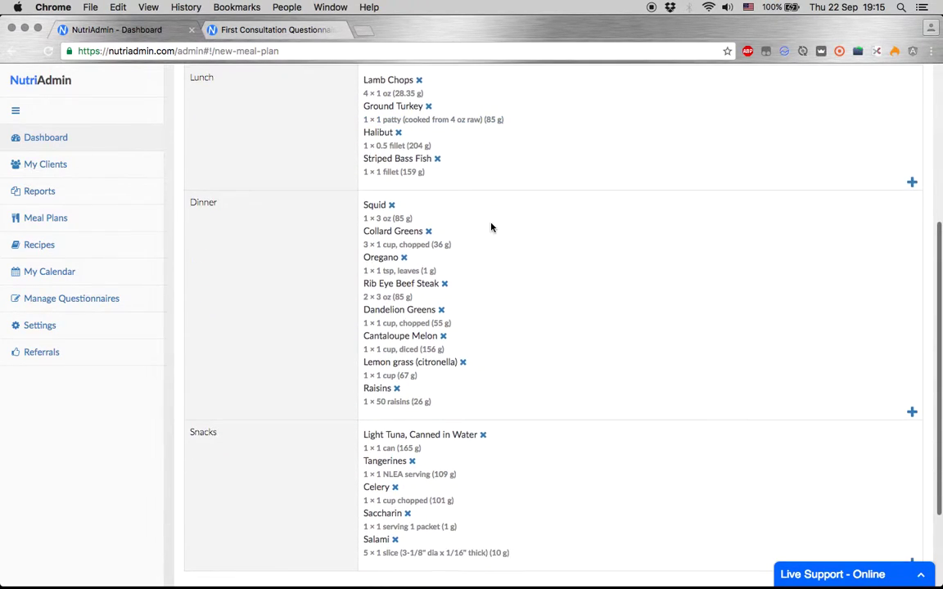
scroll(284, 301, "down", 2)
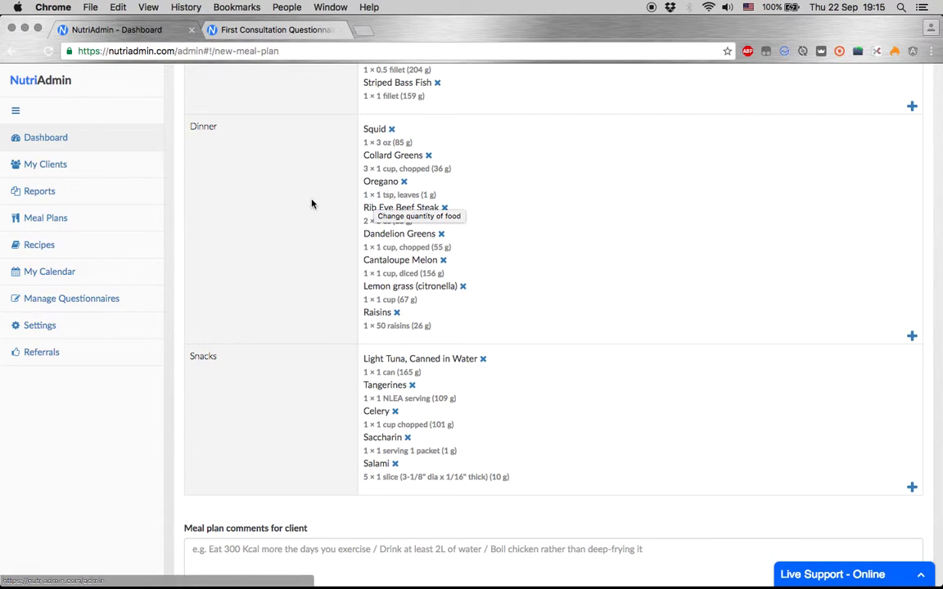
scroll(311, 204, "up", 9)
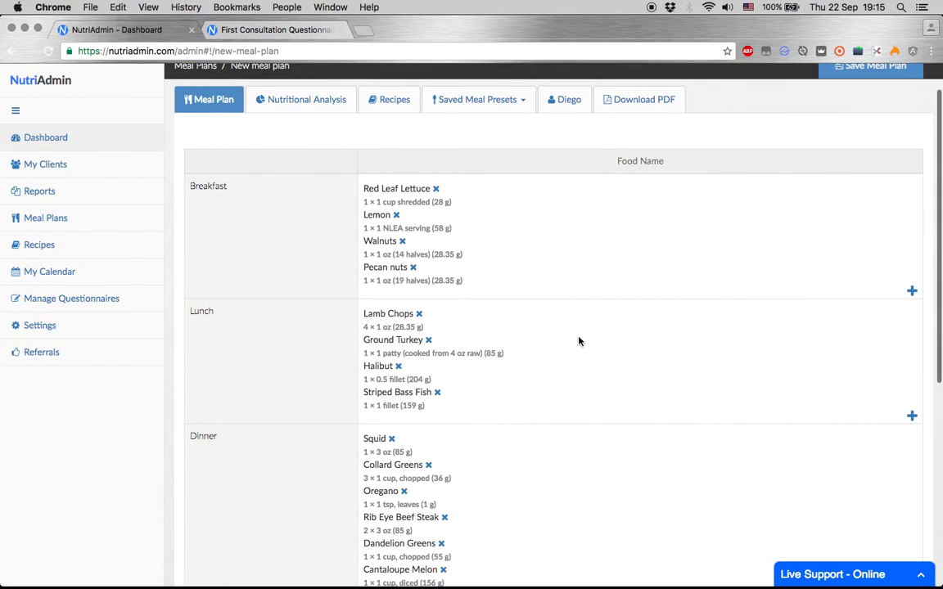
scroll(579, 341, "up", 1)
scroll(663, 429, "down", 1)
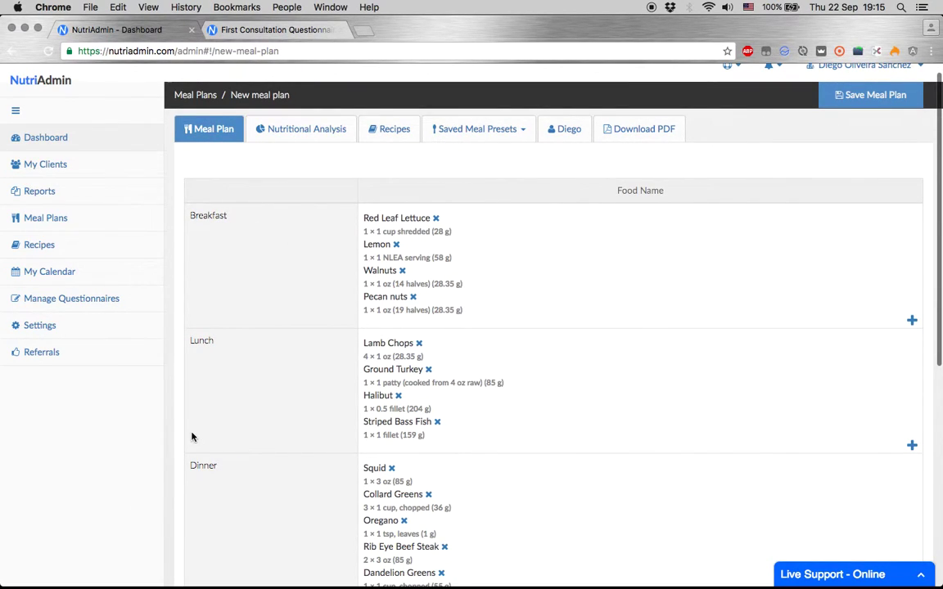
scroll(192, 437, "down", 8)
scroll(191, 437, "up", 9)
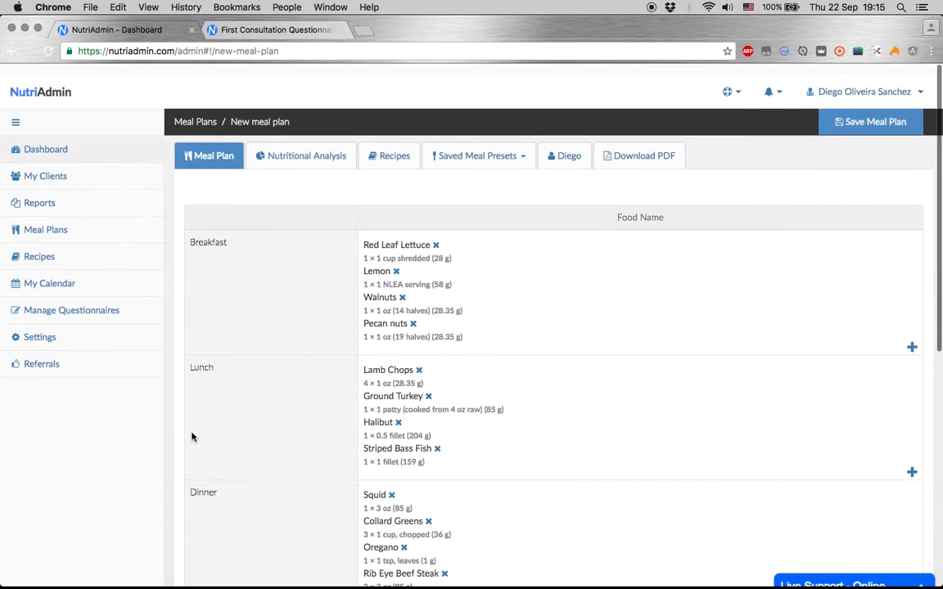
scroll(191, 438, "down", 1)
left_click(285, 155)
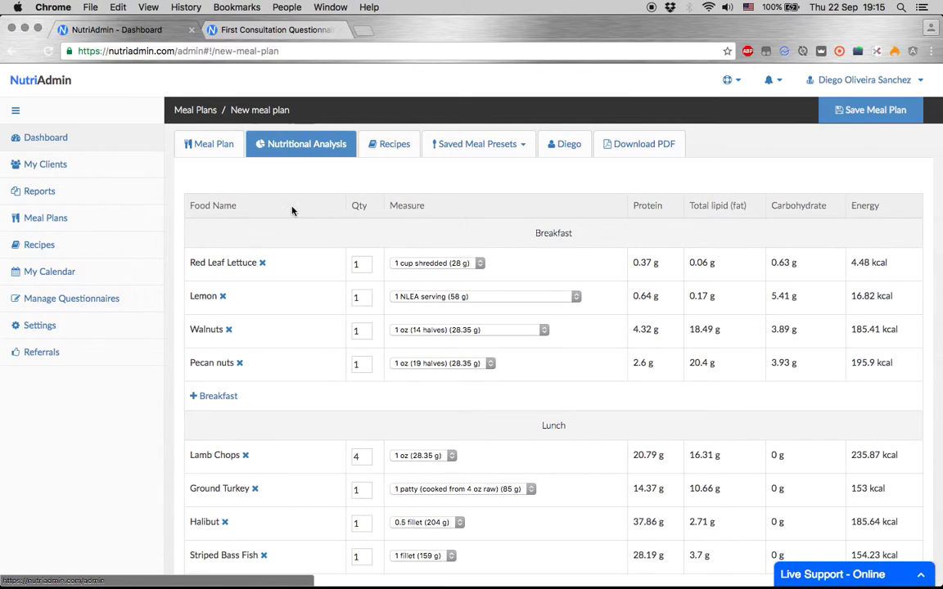
scroll(292, 208, "down", 1)
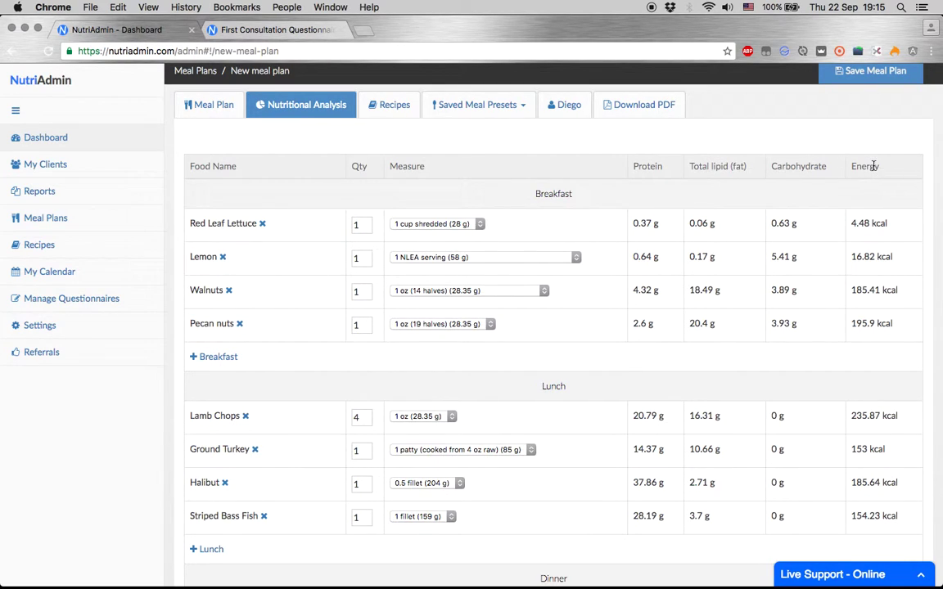
scroll(772, 306, "down", 5)
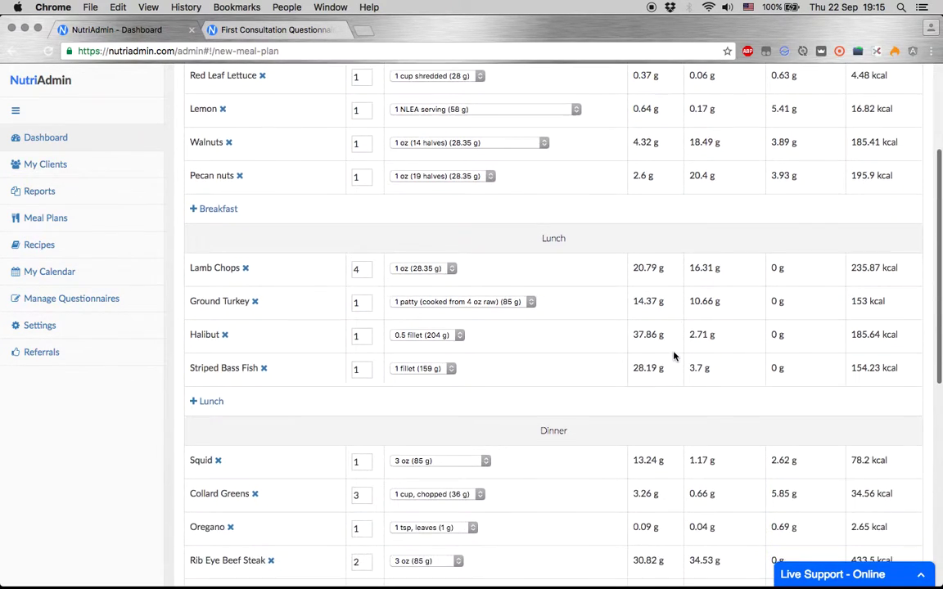
scroll(674, 356, "down", 10)
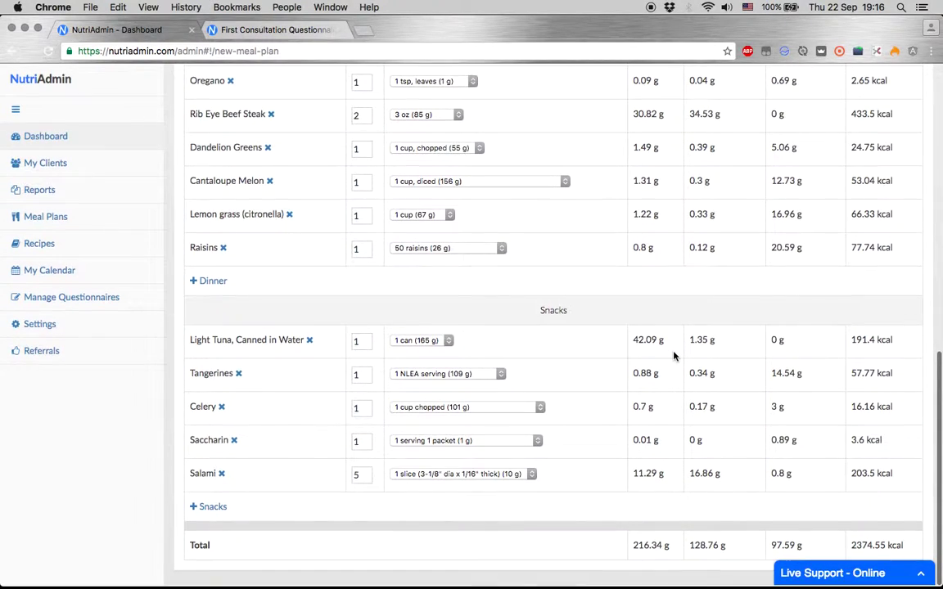
scroll(655, 307, "up", 15)
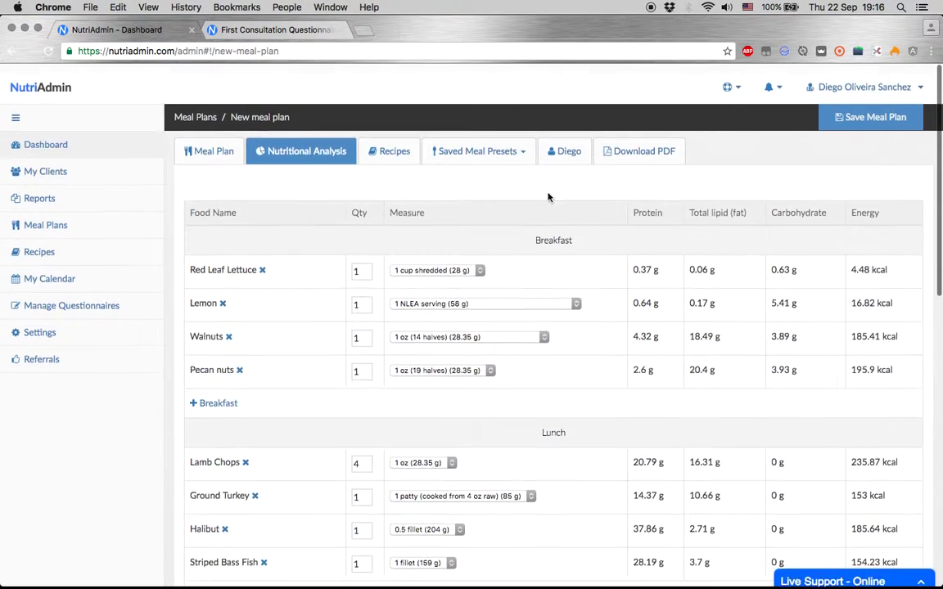
left_click(393, 145)
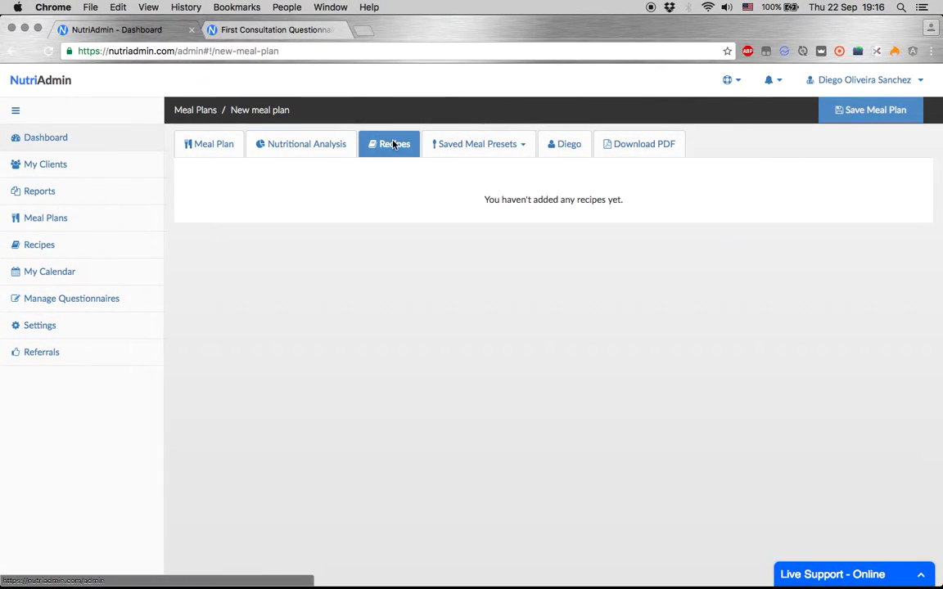
left_click(295, 155)
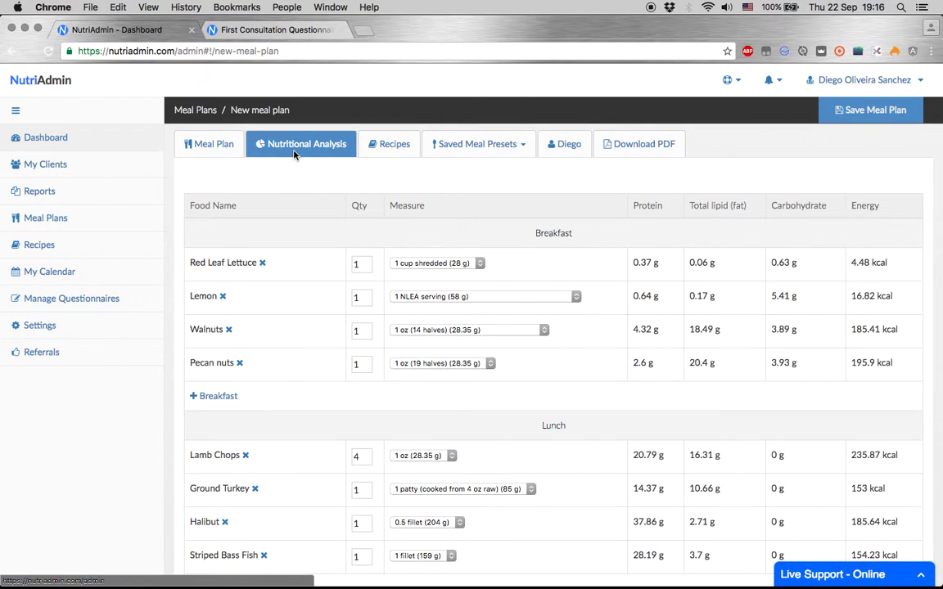
left_click(192, 144)
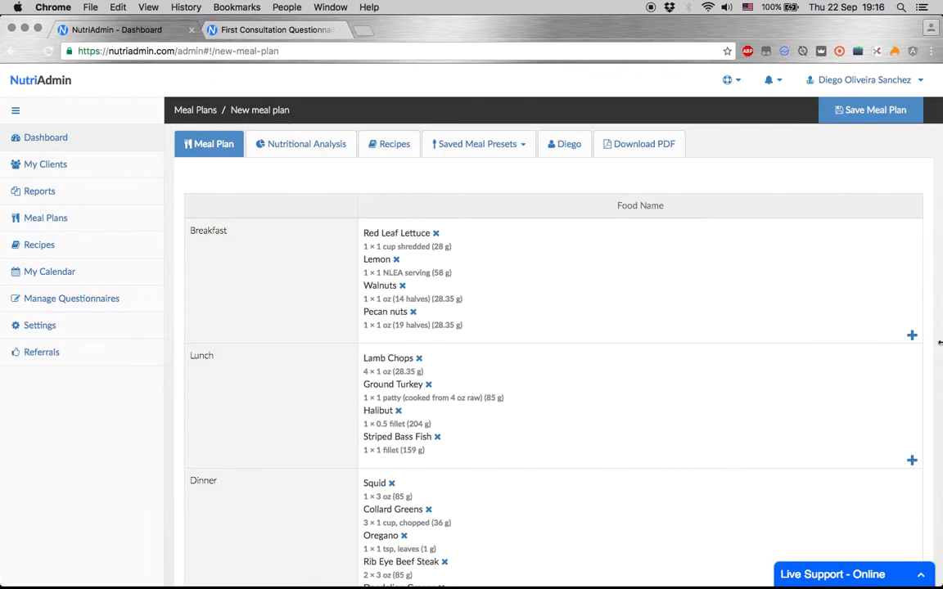
Add a fresh orange and a fresh potato to Breakfast from the food categories.
left_click(912, 336)
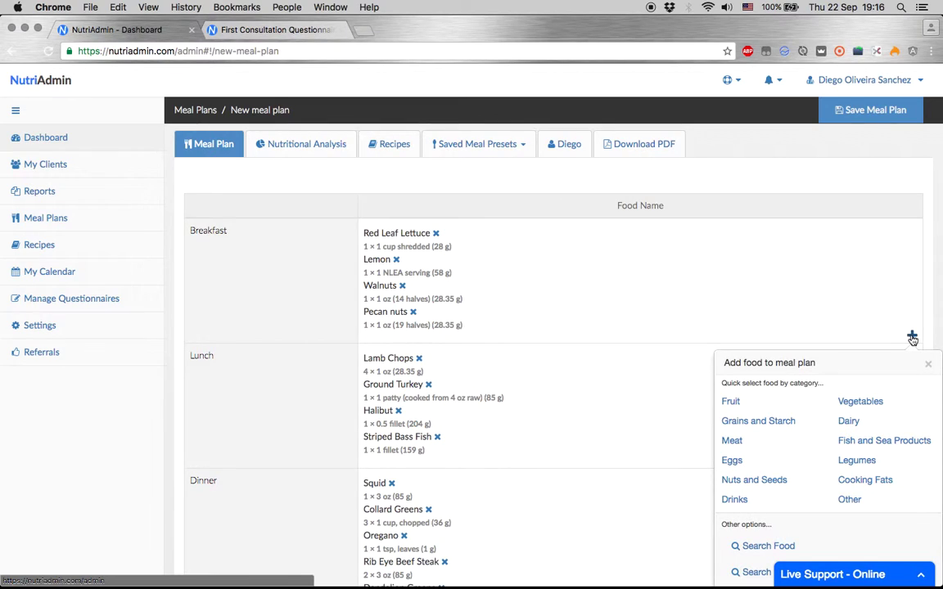
scroll(921, 319, "down", 2)
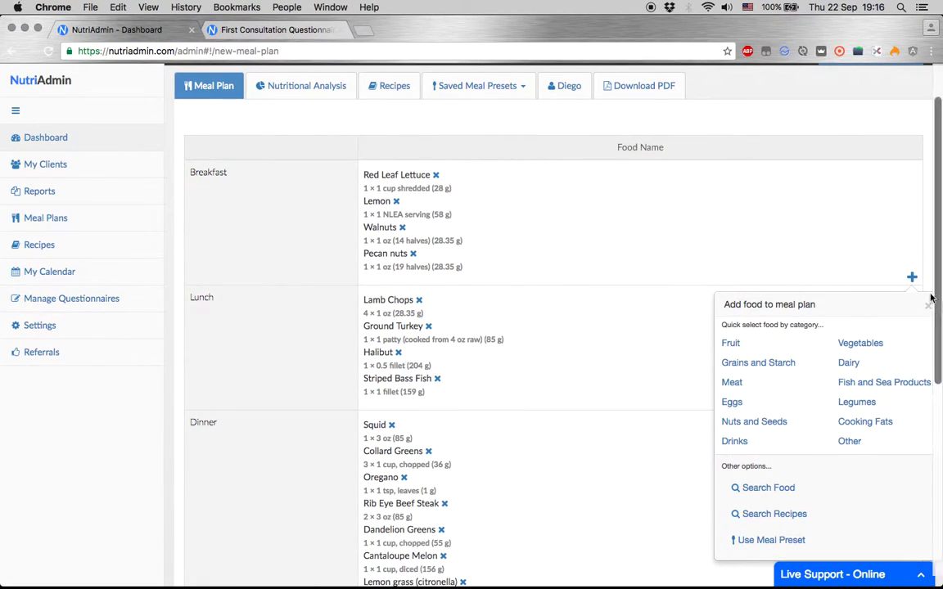
scroll(925, 295, "down", 1)
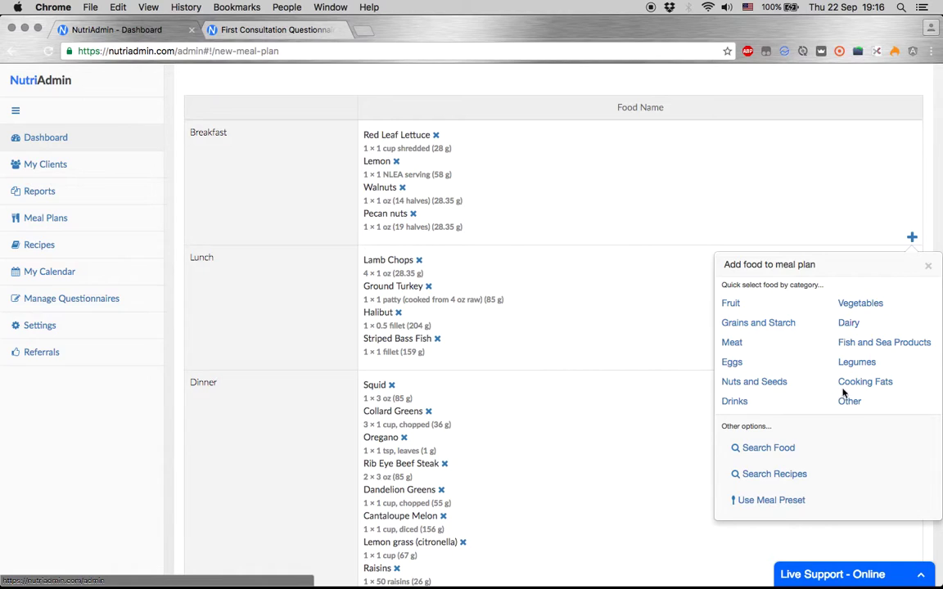
left_click(731, 309)
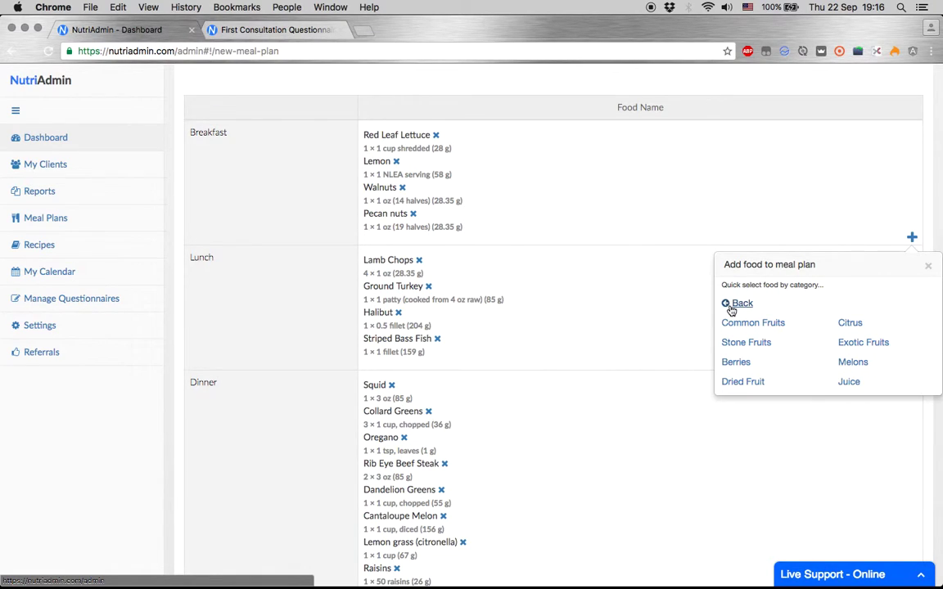
left_click(849, 324)
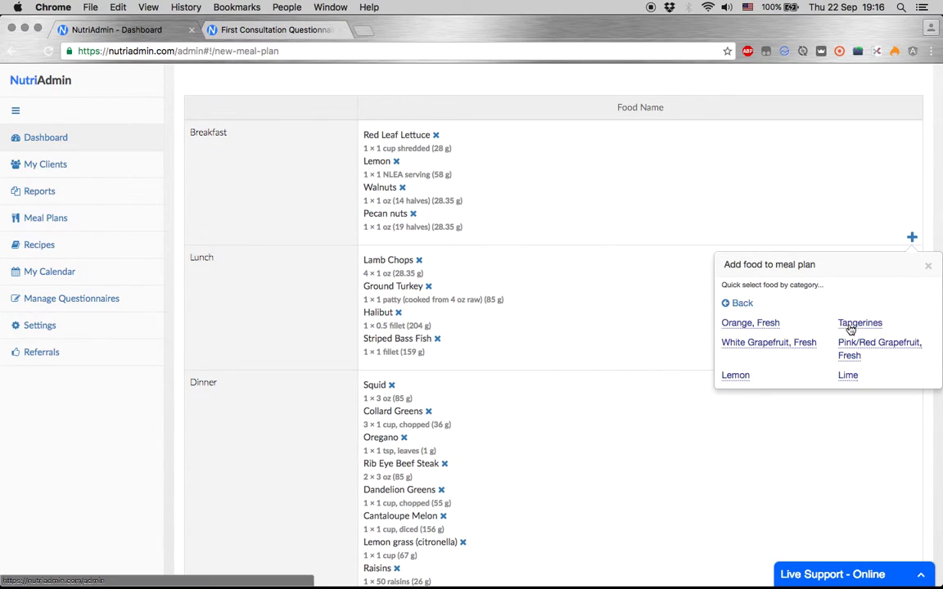
left_click(750, 323)
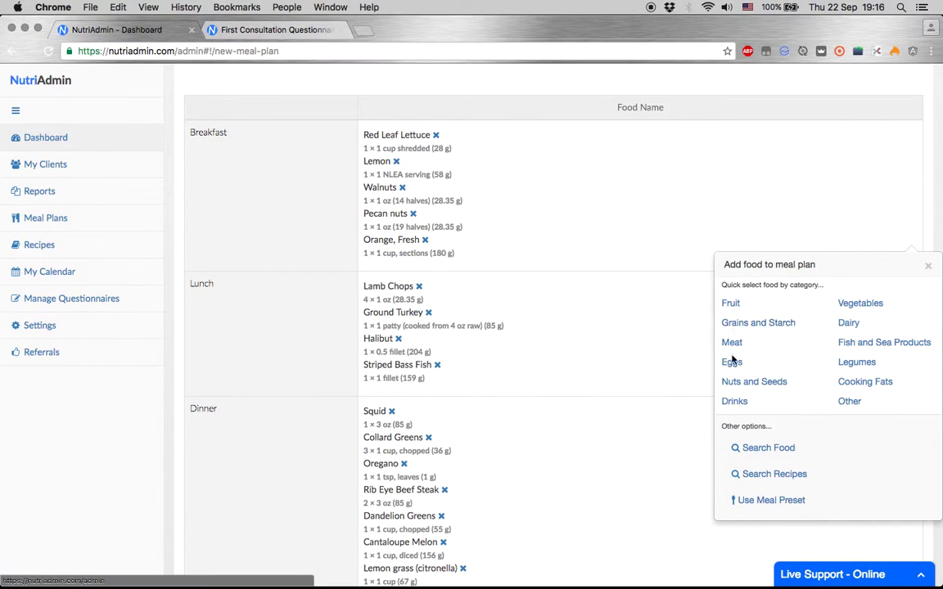
left_click(740, 326)
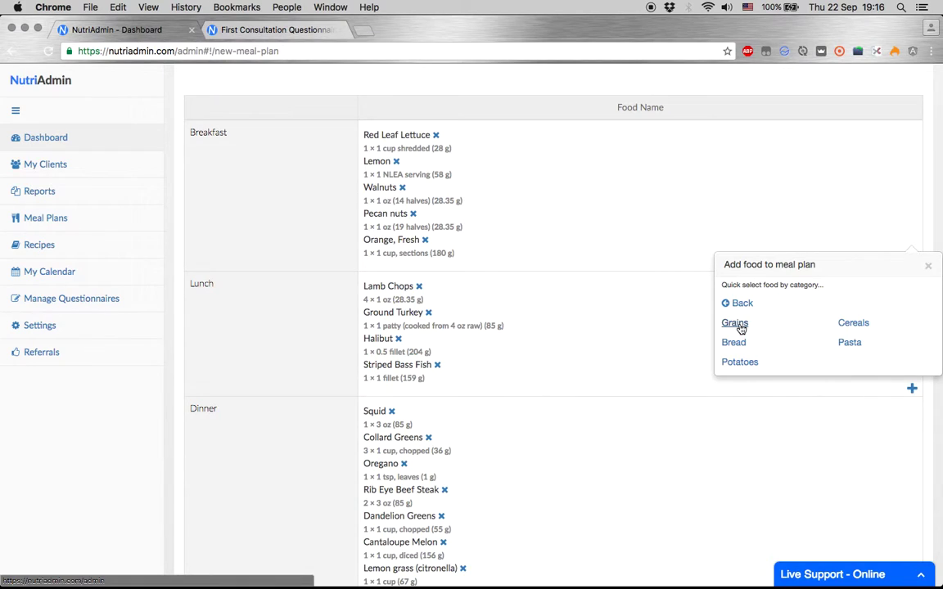
left_click(738, 365)
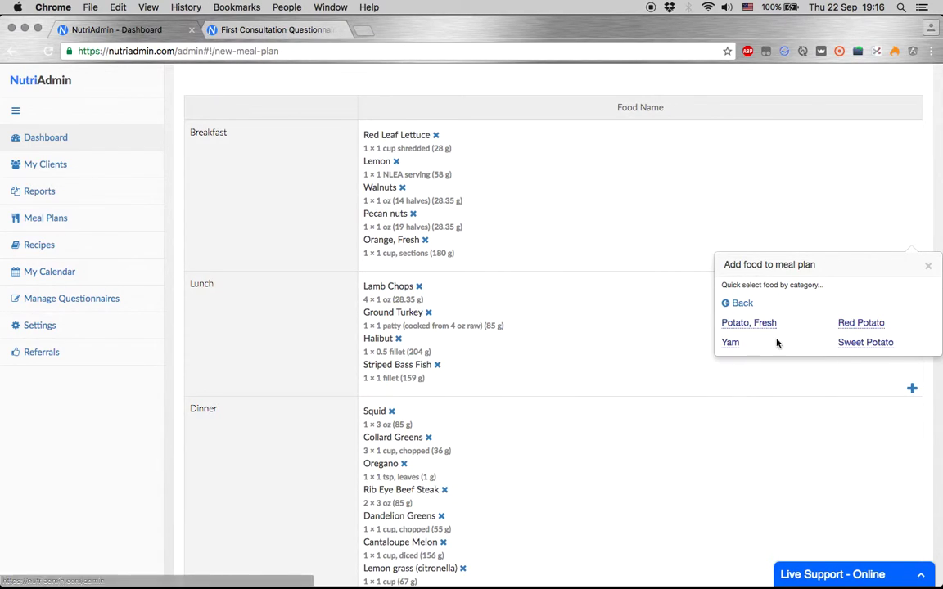
left_click(739, 324)
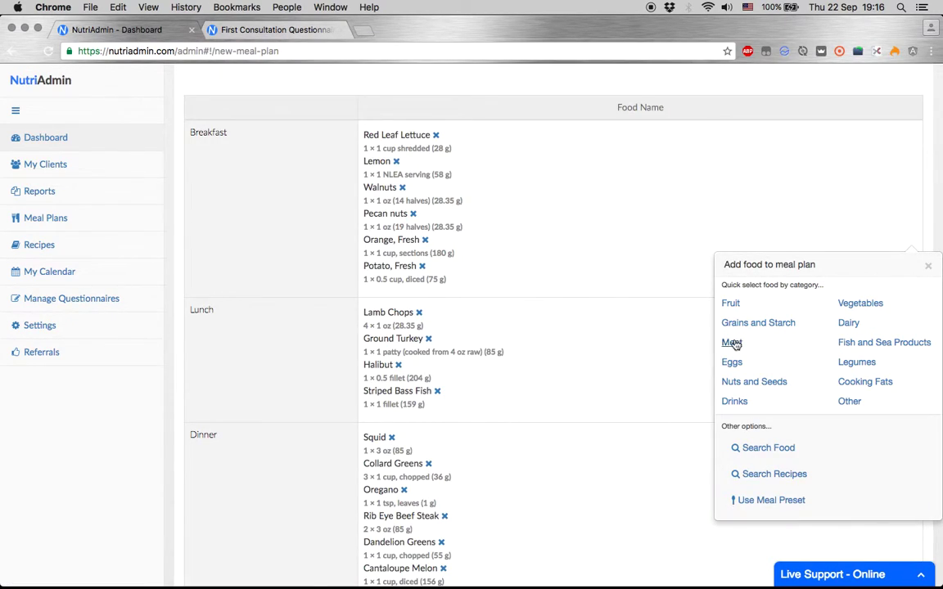
Add Rib Eye Beef Steak and Portobello Mushrooms (1 cup diced, 86 g) to Breakfast.
left_click(732, 343)
left_click(849, 324)
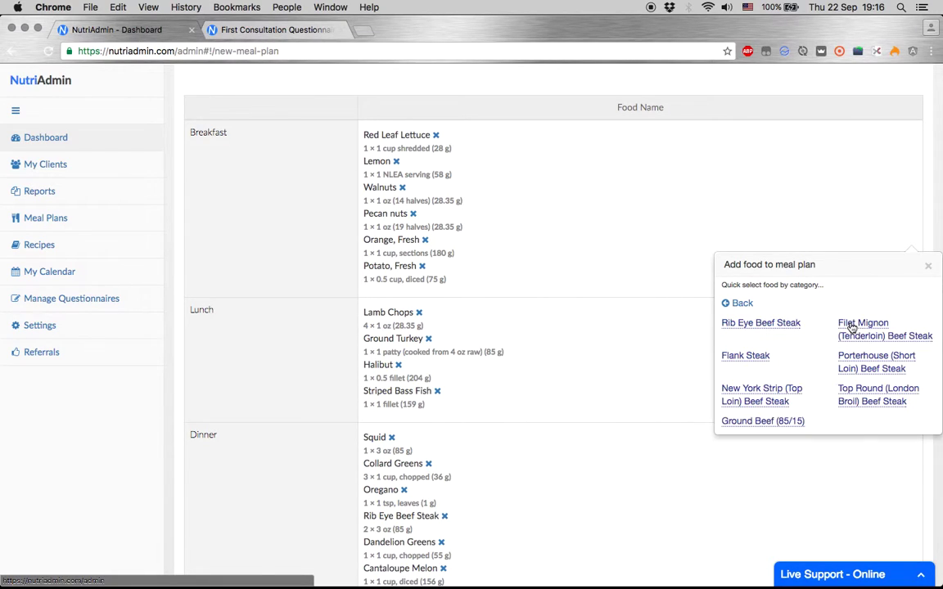
left_click(763, 323)
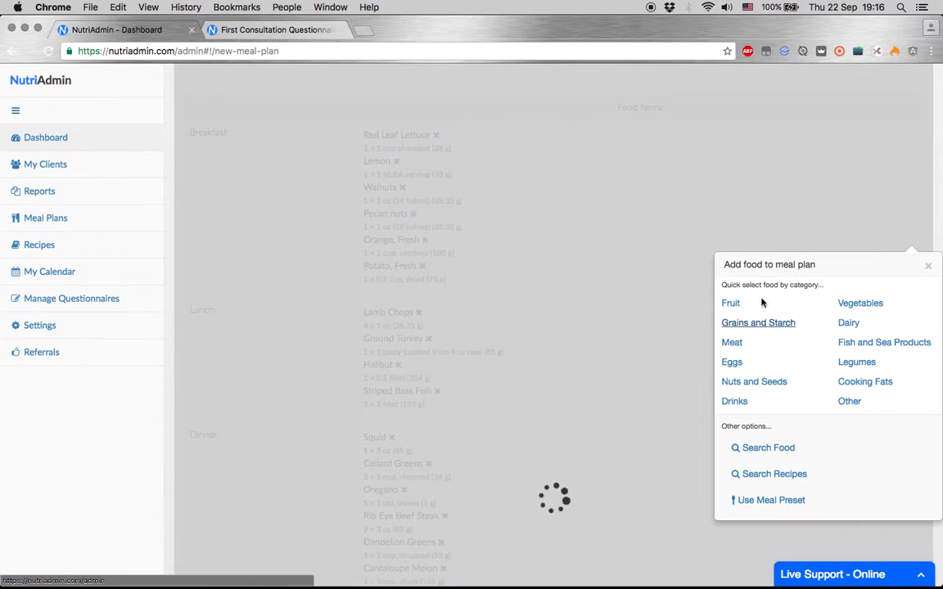
left_click(861, 304)
left_click(862, 324)
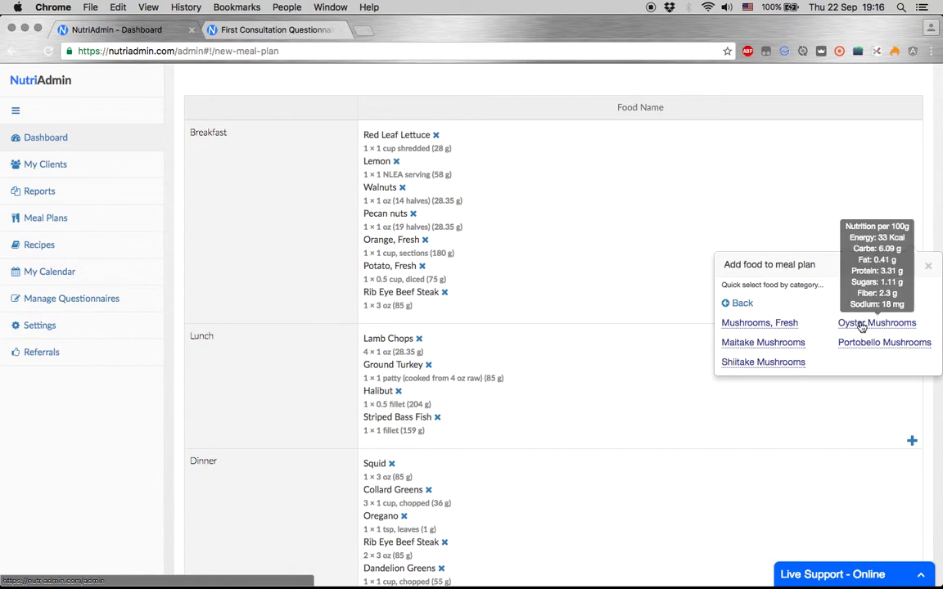
left_click(851, 343)
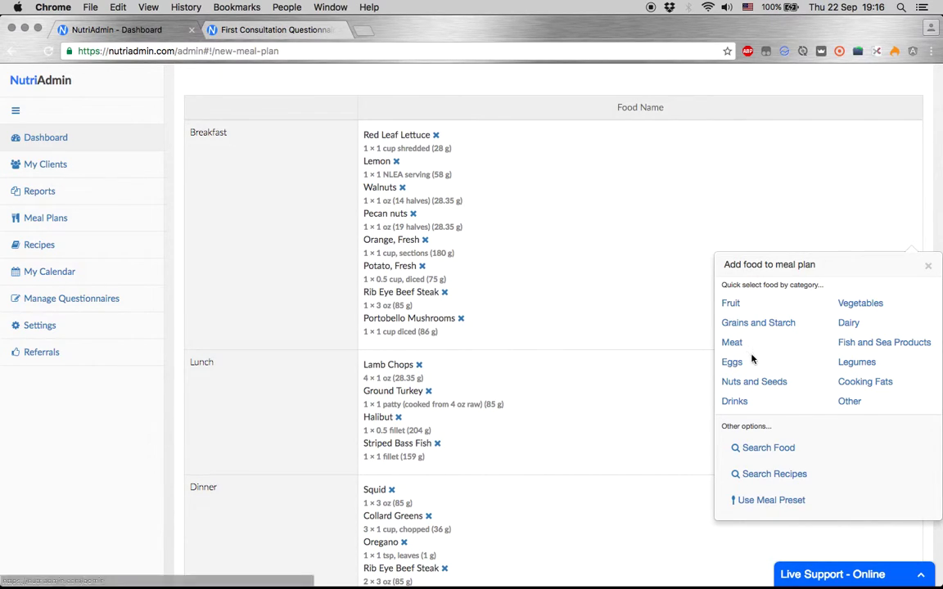
scroll(807, 372, "down", 1)
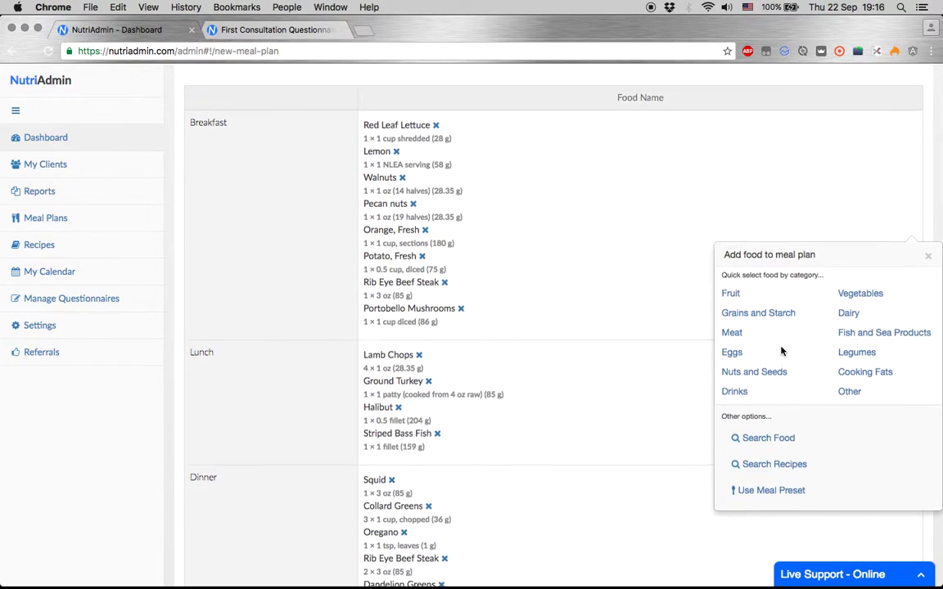
scroll(782, 383, "down", 1)
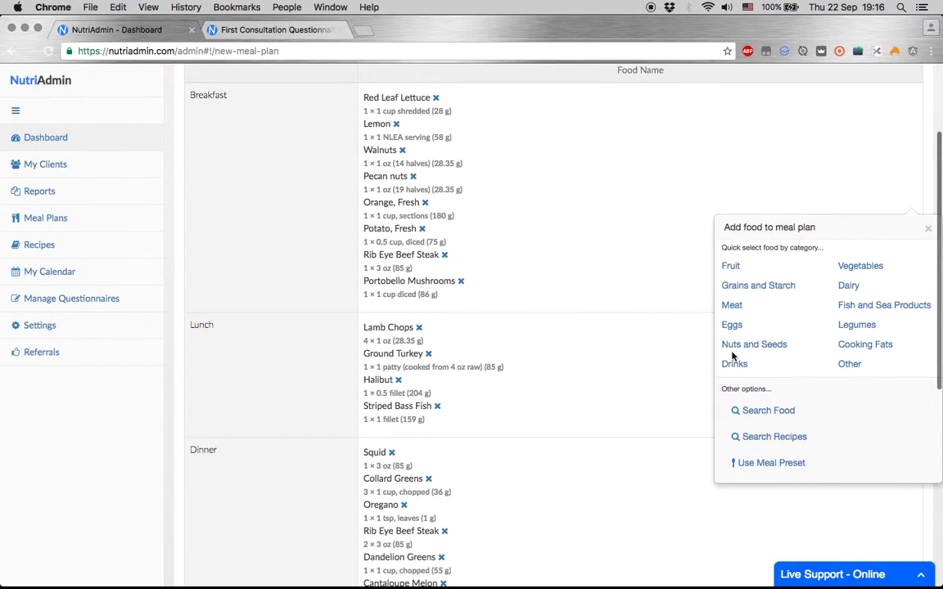
Search foods for raw apples and add granny smith with skin (1 cup sliced, 109 g) to Breakfast.
left_click(769, 411)
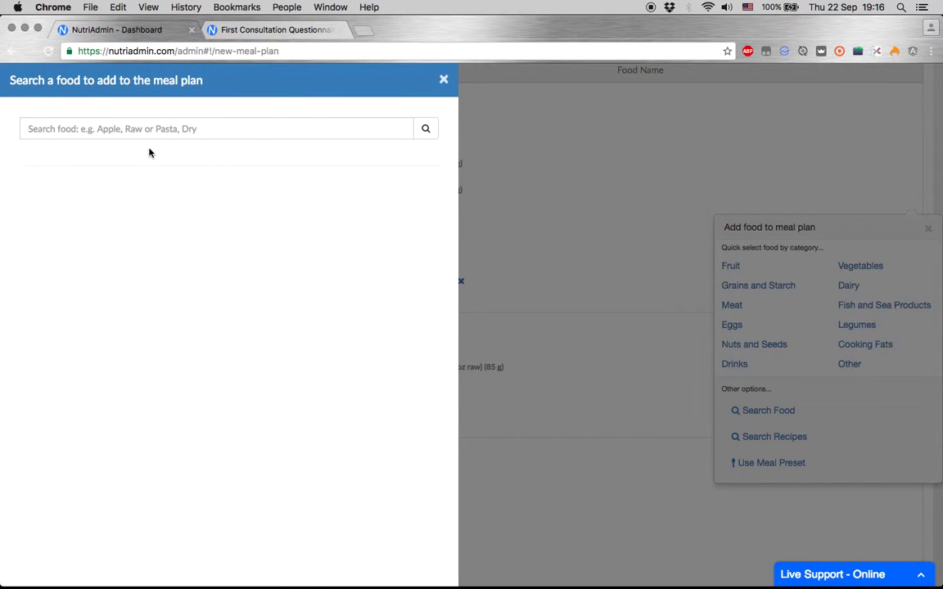
left_click(114, 132)
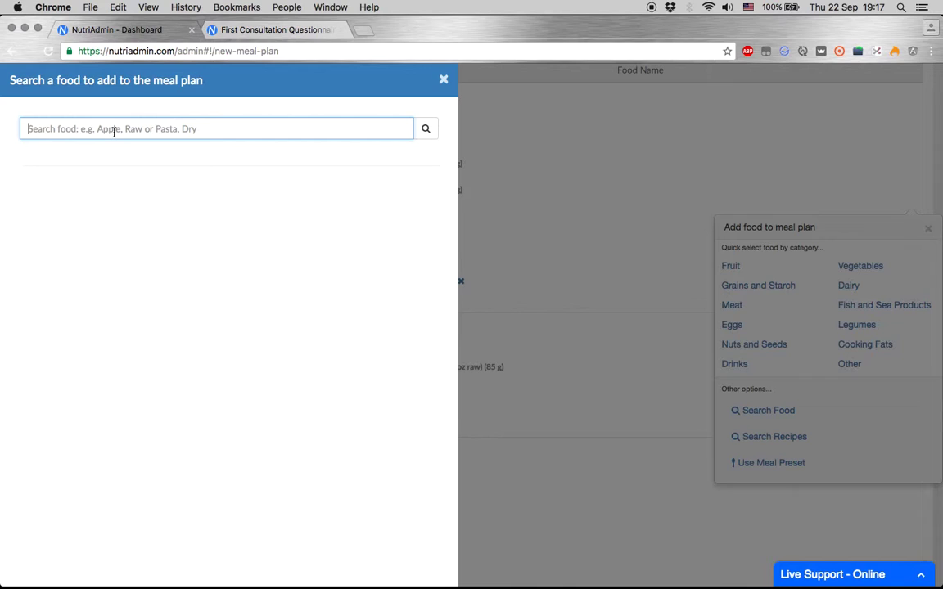
type("apple raw")
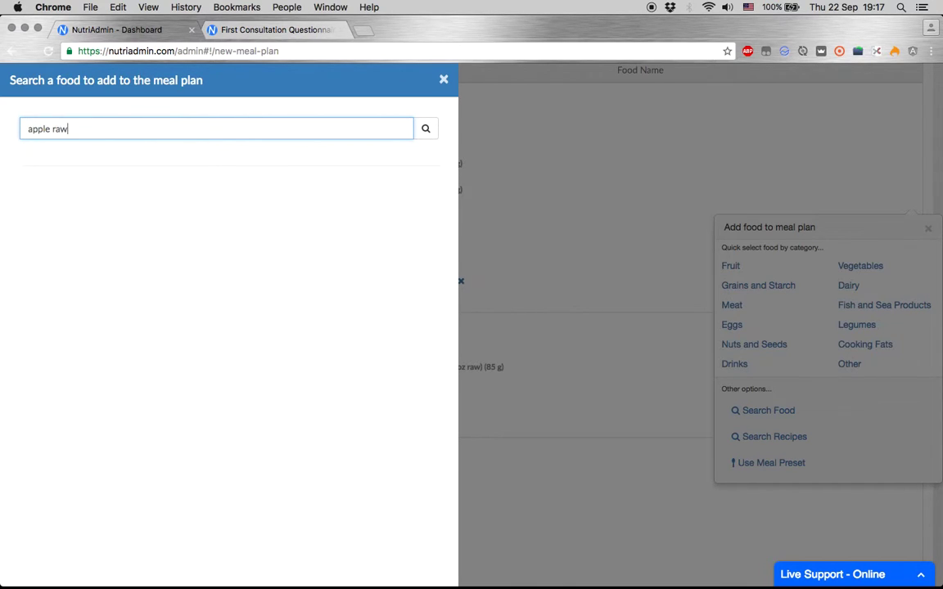
key("Return")
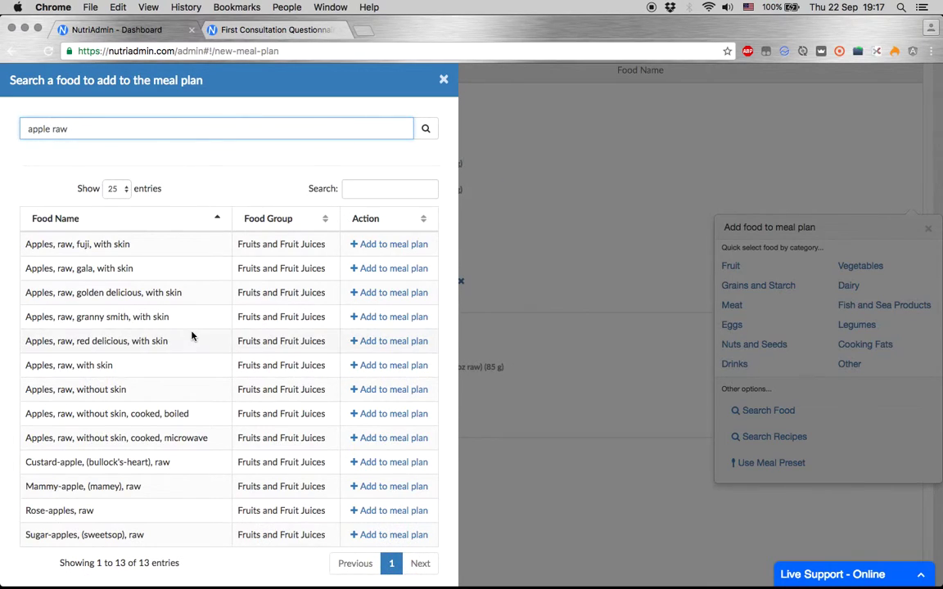
scroll(191, 336, "down", 2)
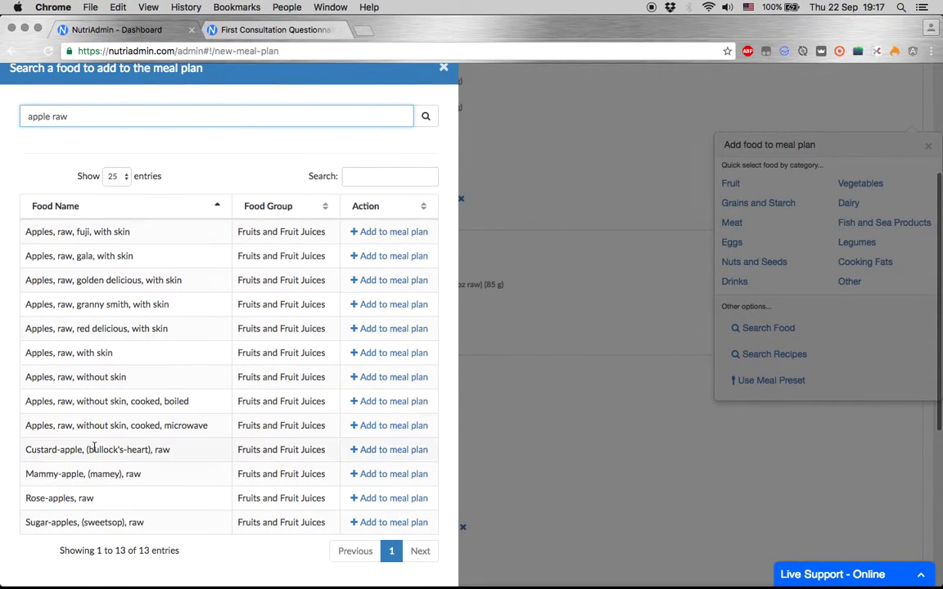
double_click(85, 232)
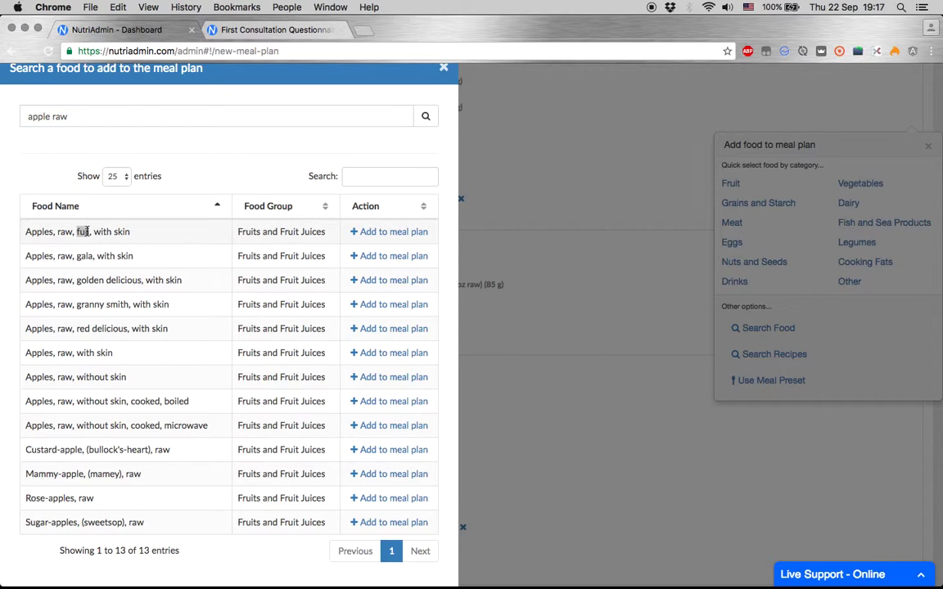
double_click(84, 256)
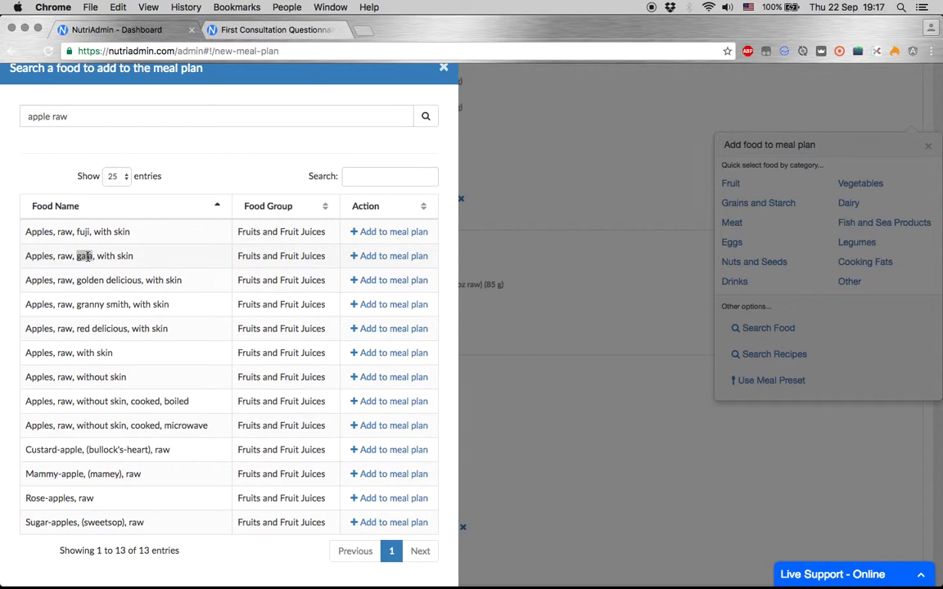
double_click(94, 304)
triple_click(95, 304)
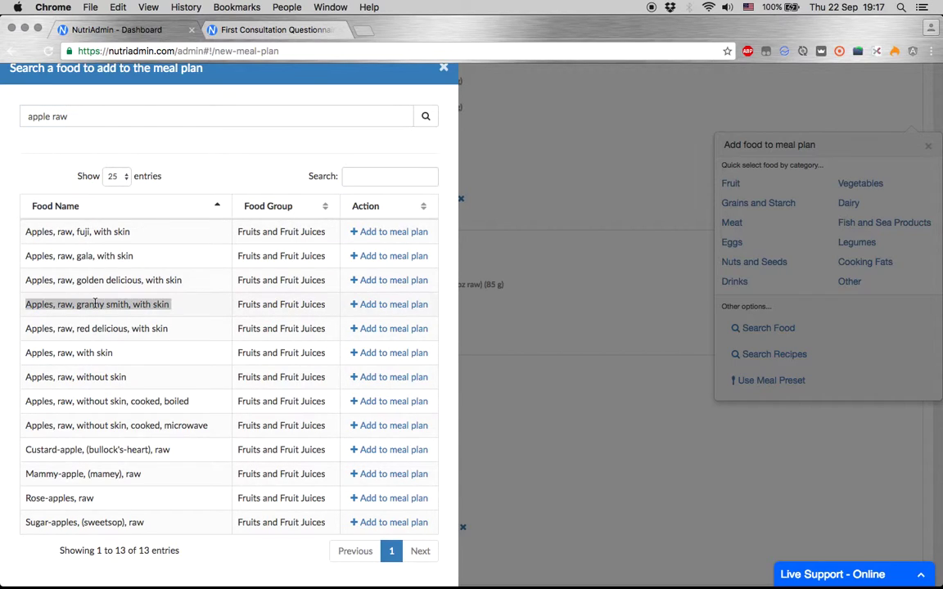
left_click(391, 304)
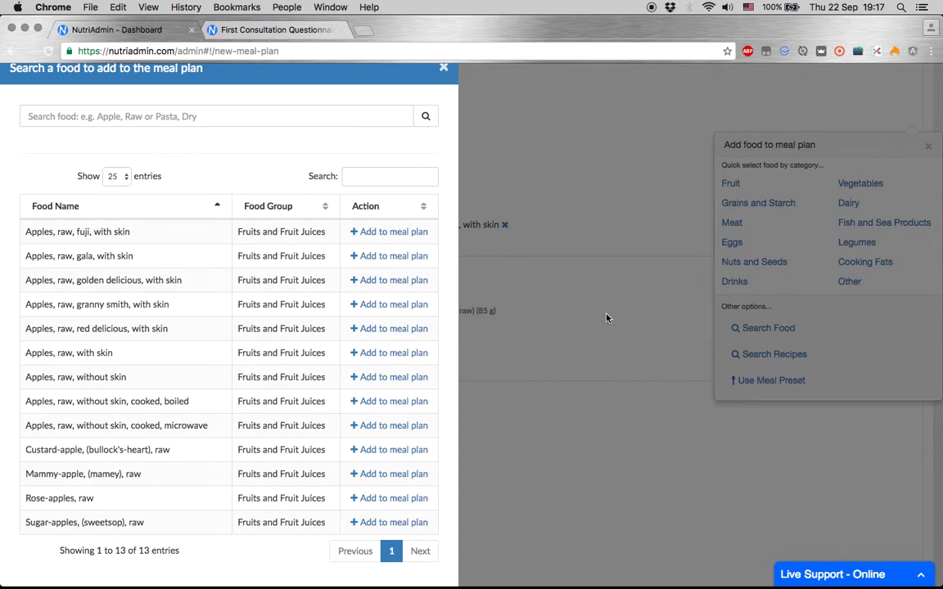
left_click(443, 68)
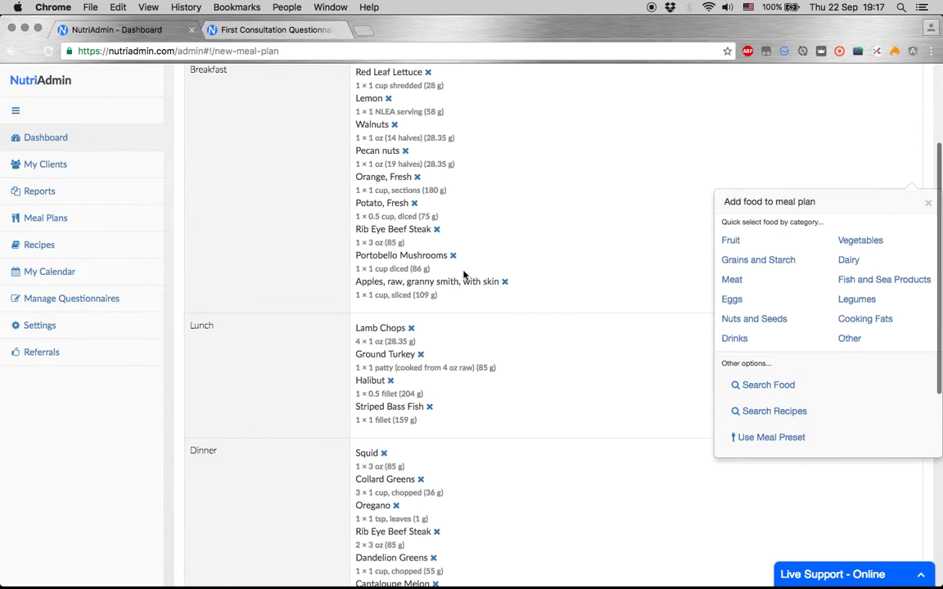
Check the empty meal presets list, then search recipes for 'omelette'.
scroll(598, 230, "up", 3)
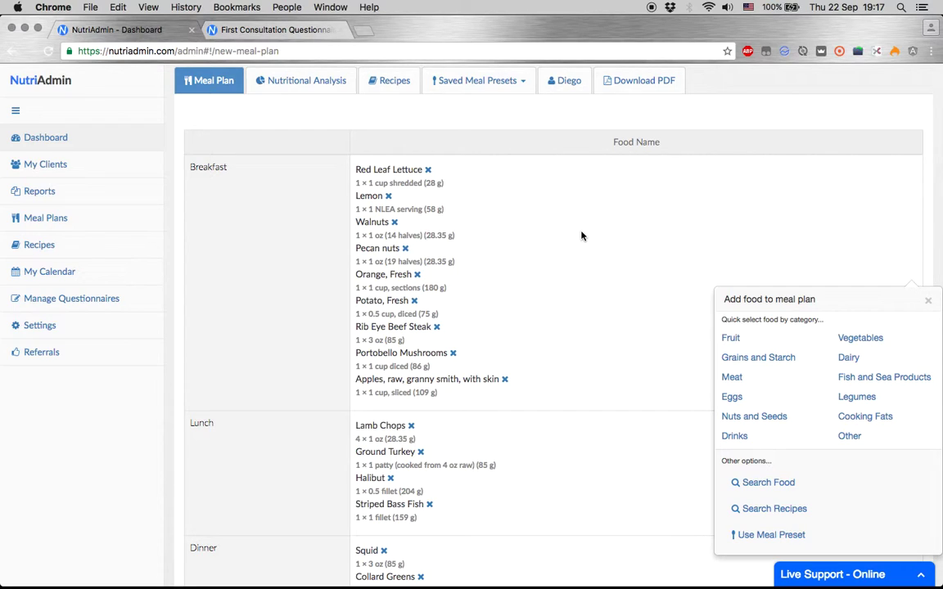
left_click(758, 542)
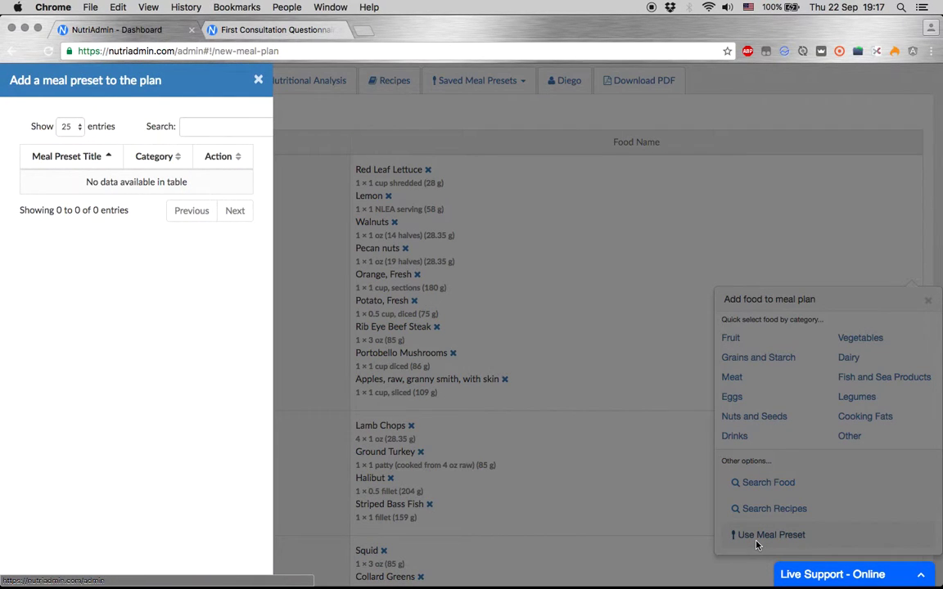
left_click(257, 79)
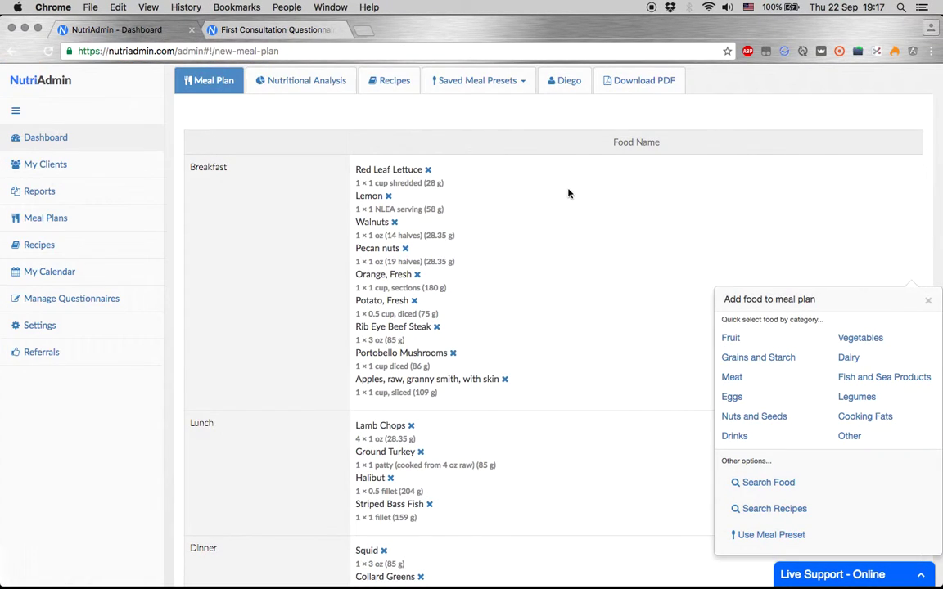
left_click(772, 508)
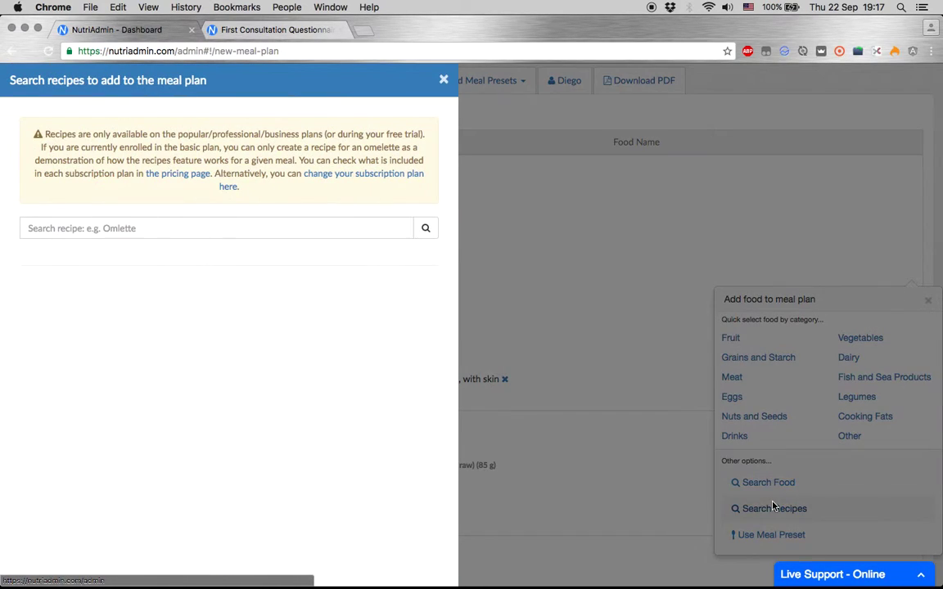
left_click(212, 228)
type("omel")
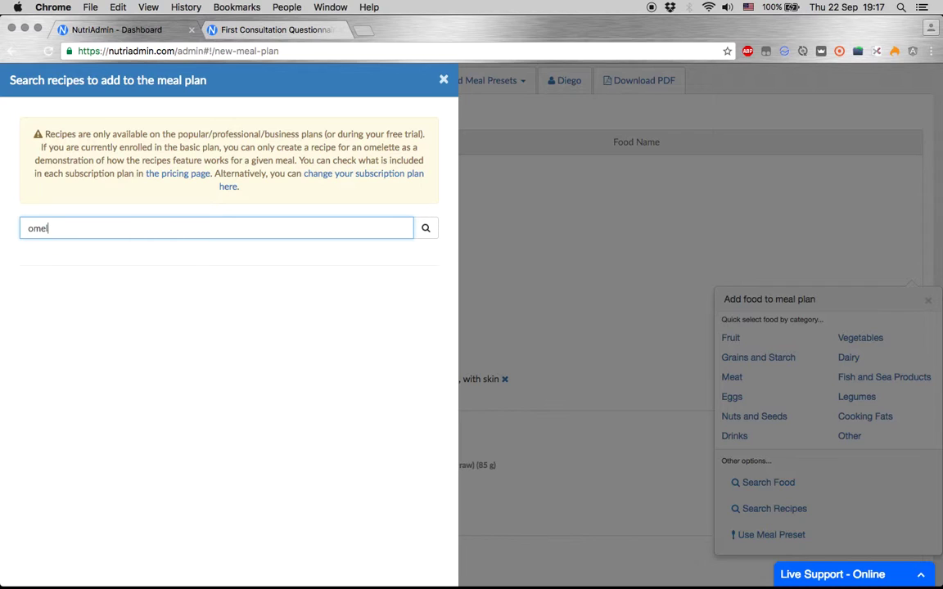
type("ette")
key("Return")
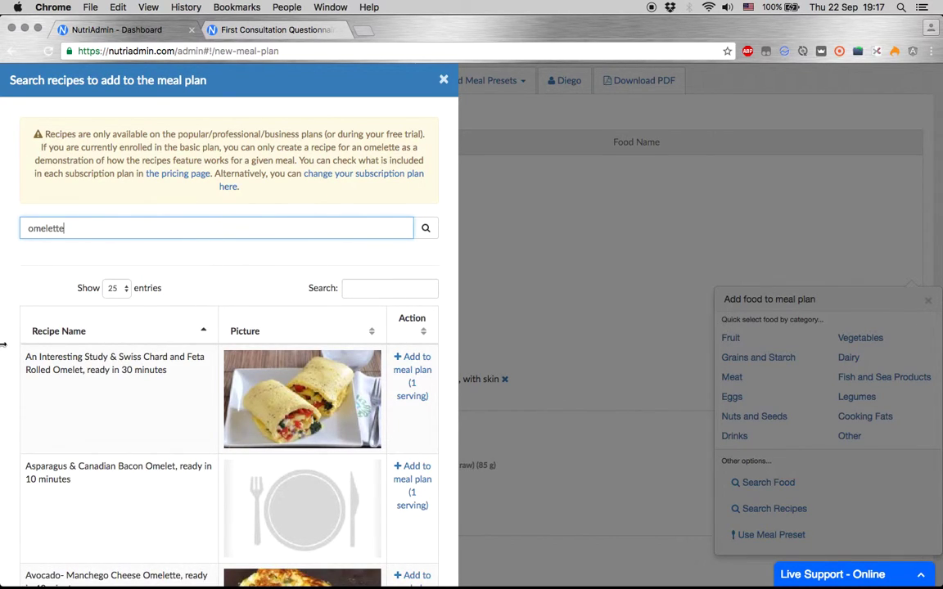
Filter the omelette results by 'egg whit' and add Egg White Omelette to the plan.
triple_click(56, 164)
left_click(27, 257)
scroll(27, 254, "down", 3)
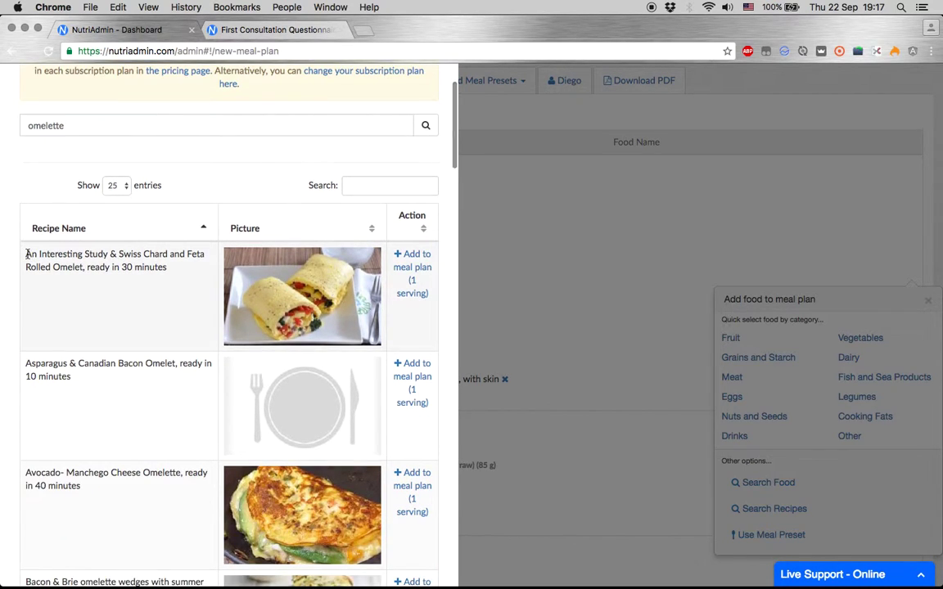
left_click(375, 179)
type("white")
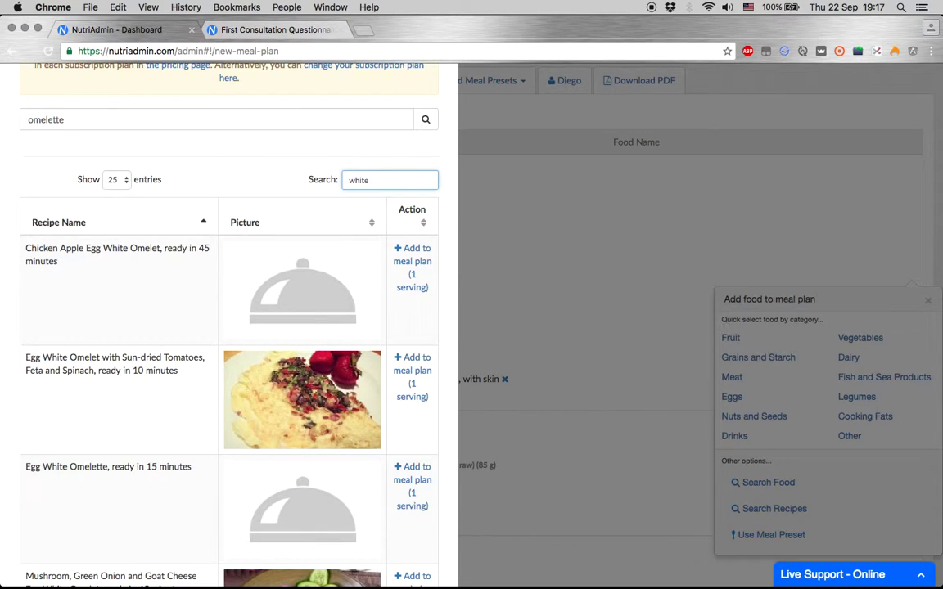
key("BackSpace")
key("BackSpace")
key("BackSpace")
key("BackSpace")
key("BackSpace")
type("egg")
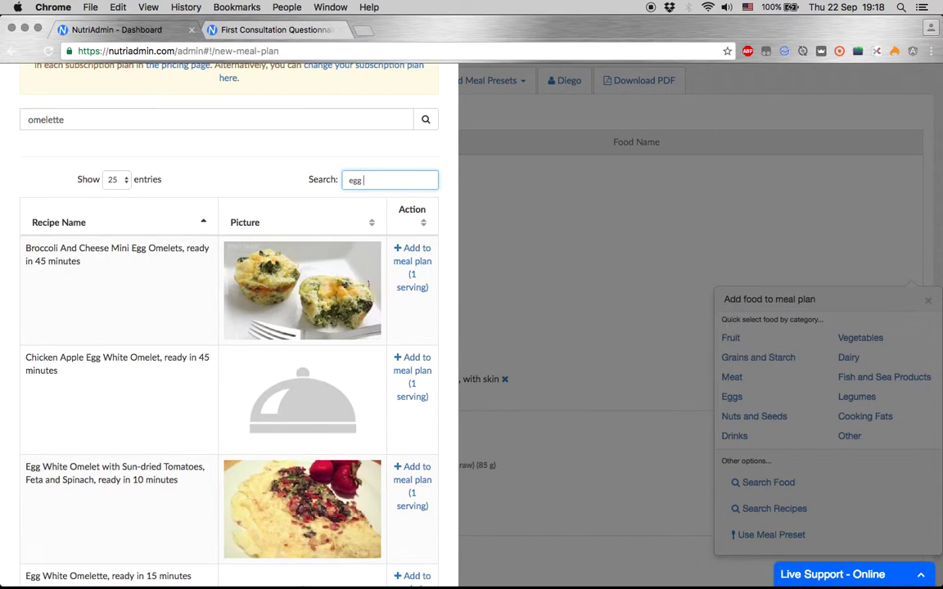
type(" white")
scroll(211, 281, "down", 3)
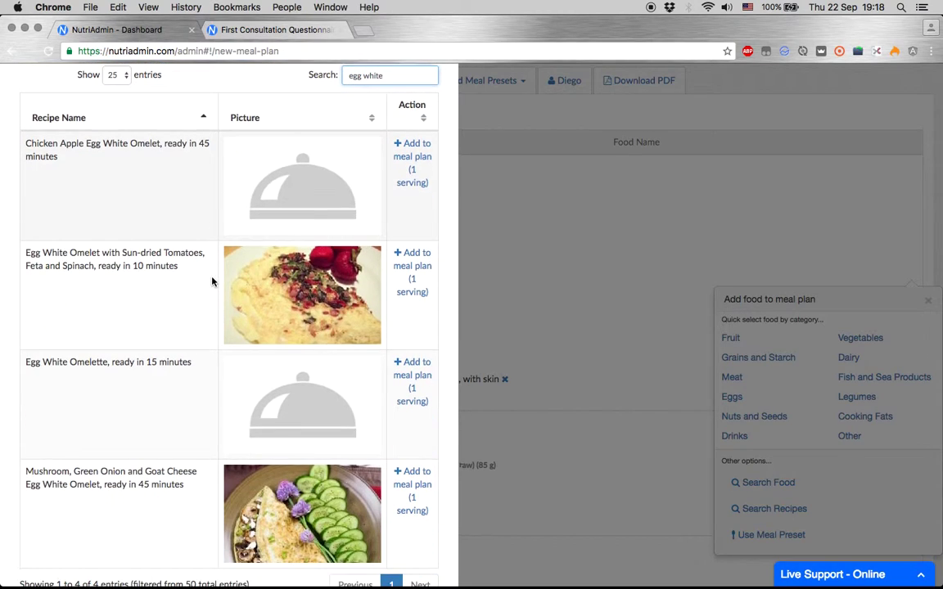
left_click(415, 377)
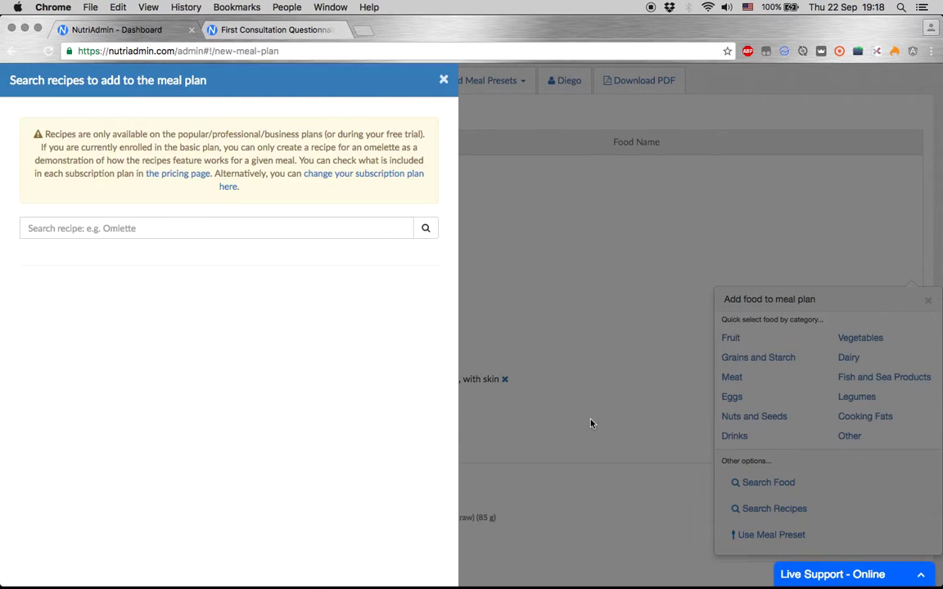
Expand Egg White Omelette on the Recipes tab to read its eight ingredients and six instructions.
left_click(444, 80)
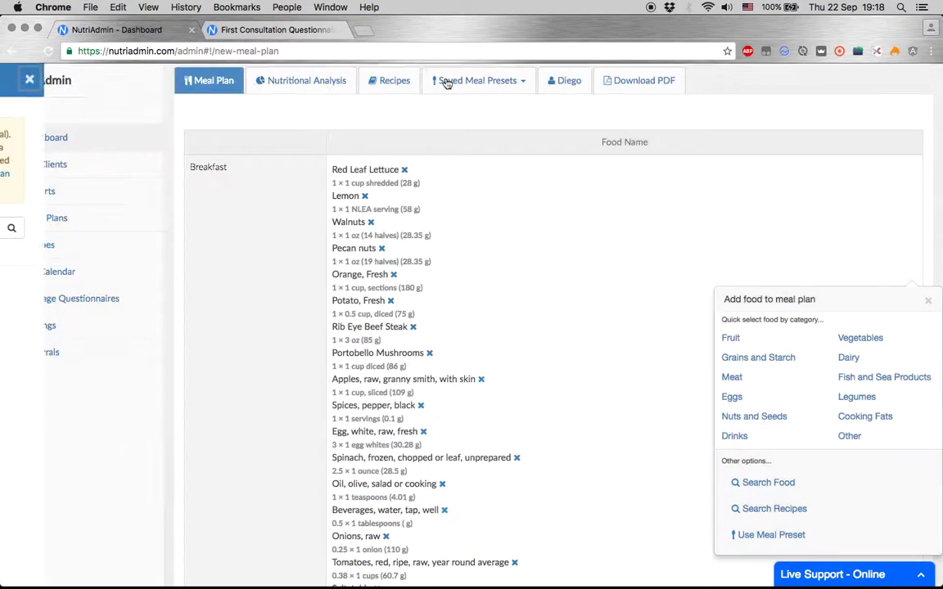
scroll(681, 253, "down", 2)
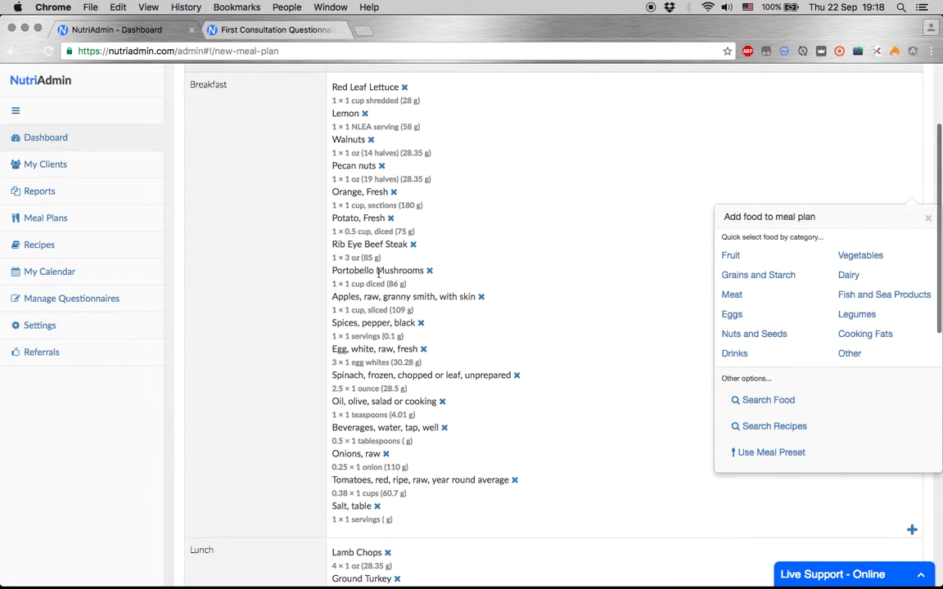
scroll(324, 193, "up", 4)
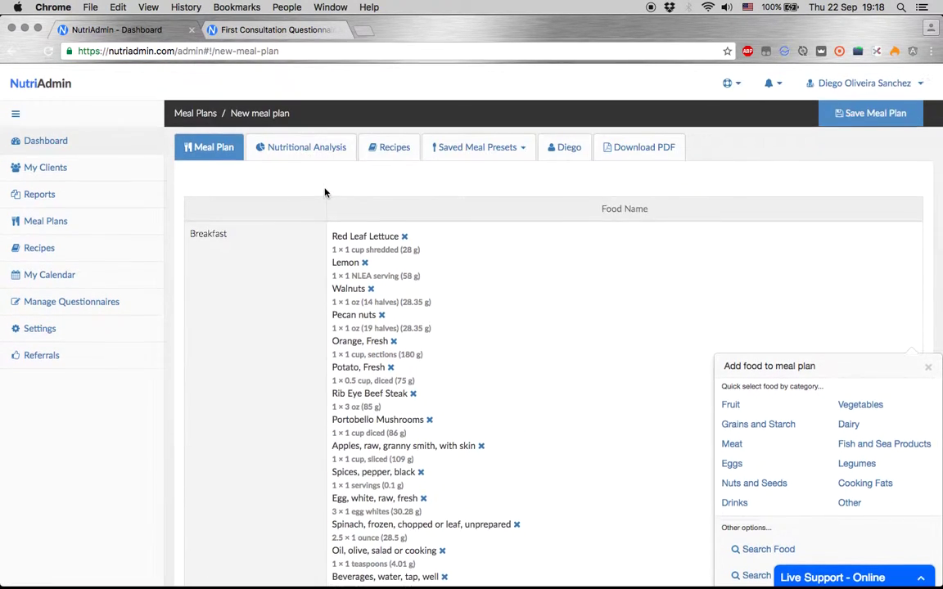
left_click(385, 145)
left_click(292, 209)
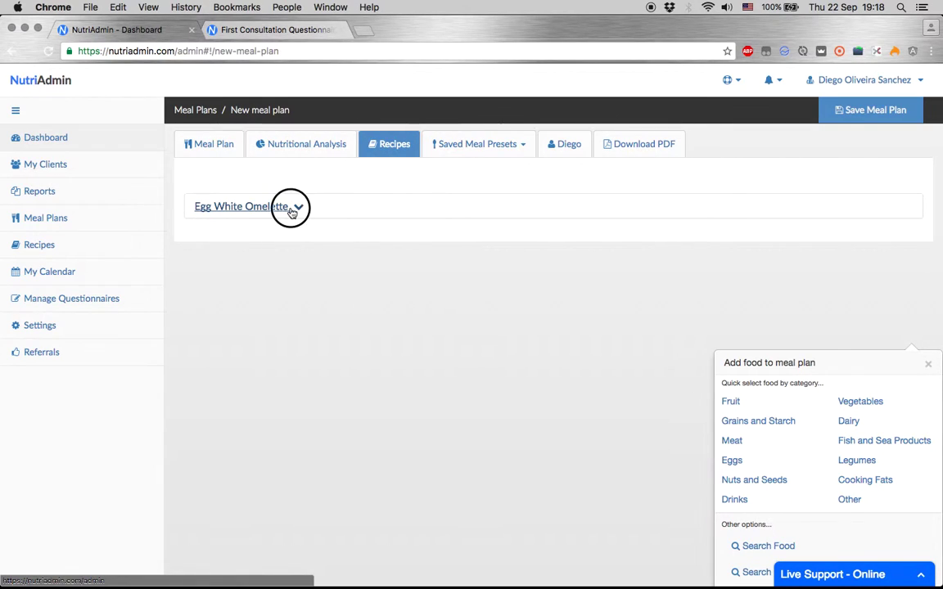
left_click(928, 364)
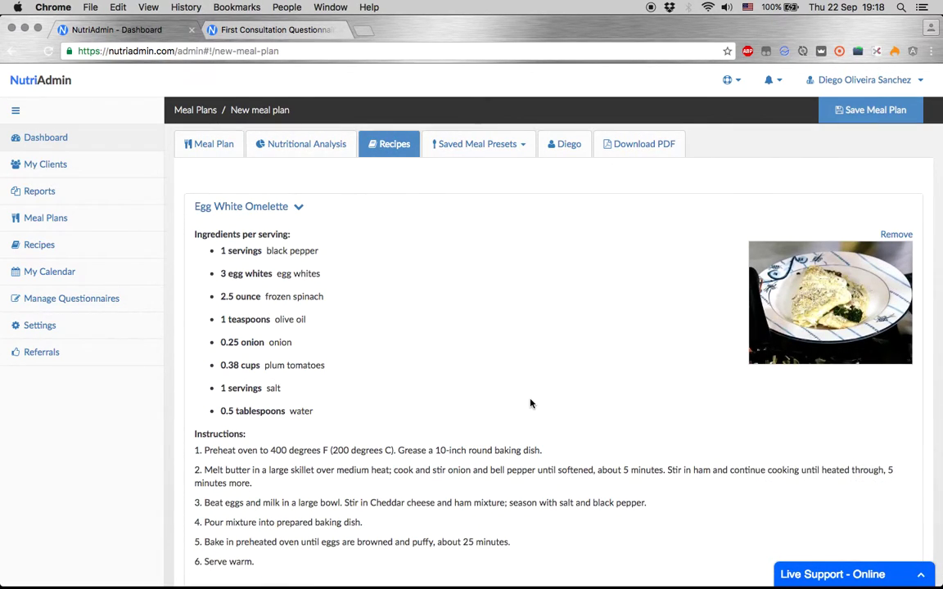
scroll(530, 401, "down", 2)
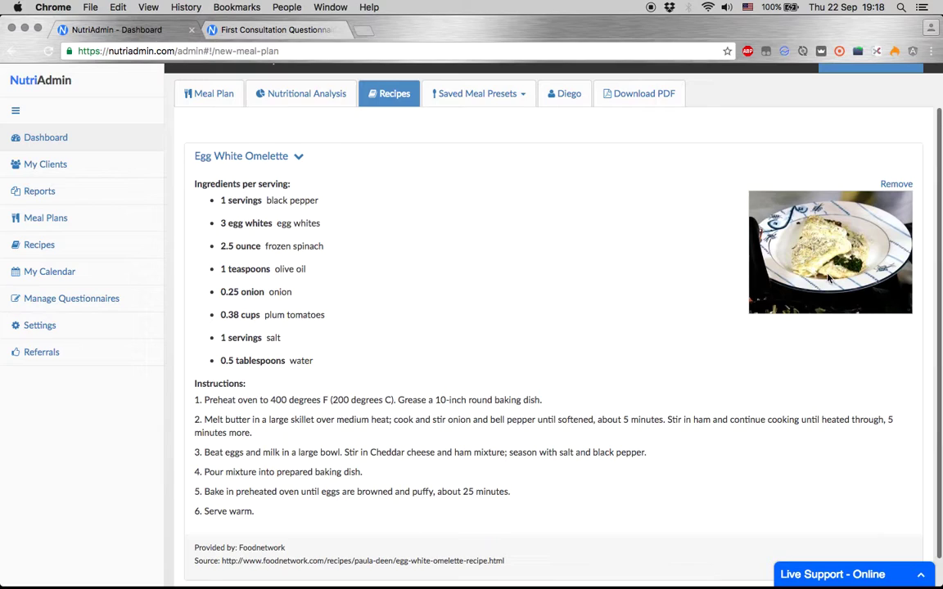
scroll(246, 360, "down", 1)
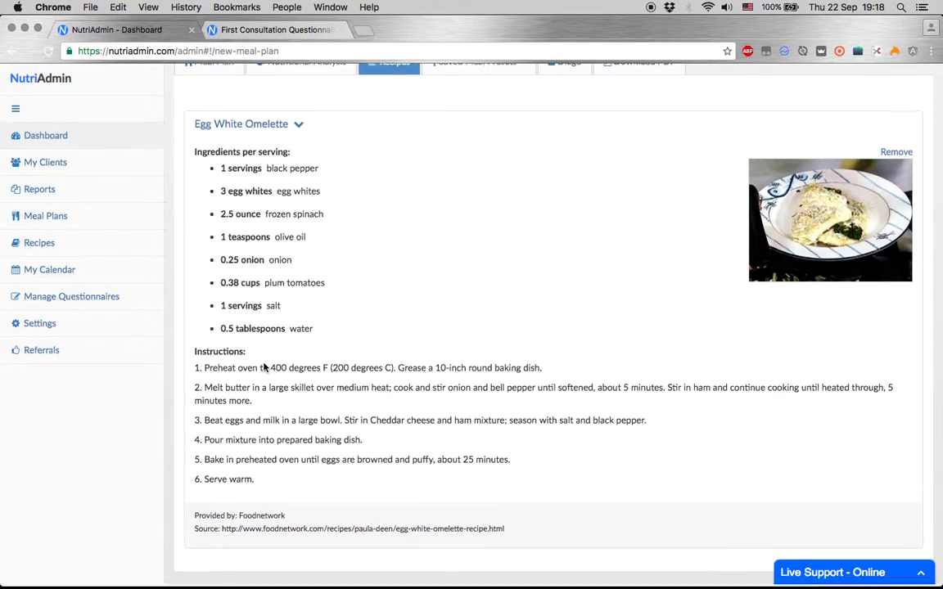
triple_click(223, 369)
left_click(406, 336)
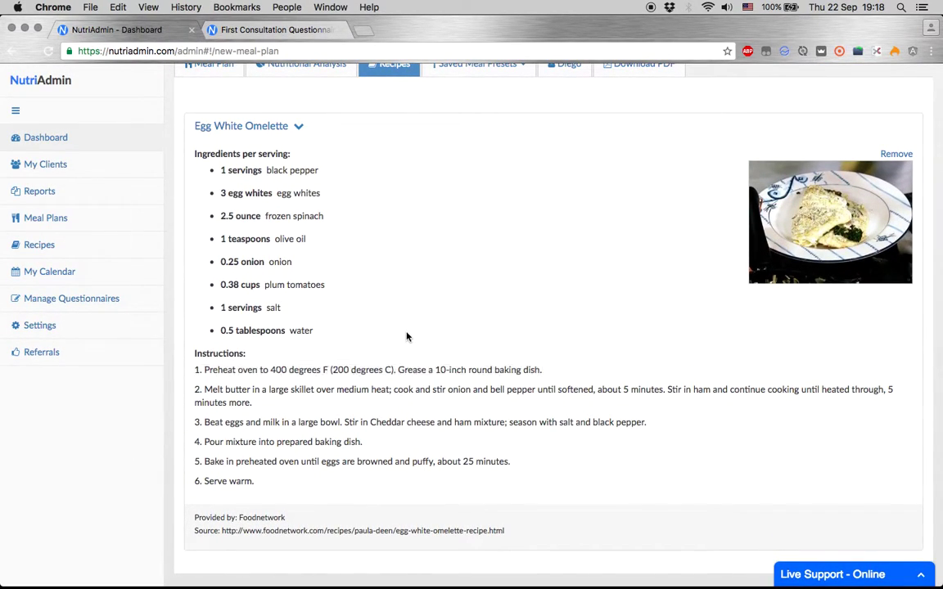
scroll(406, 337, "up", 3)
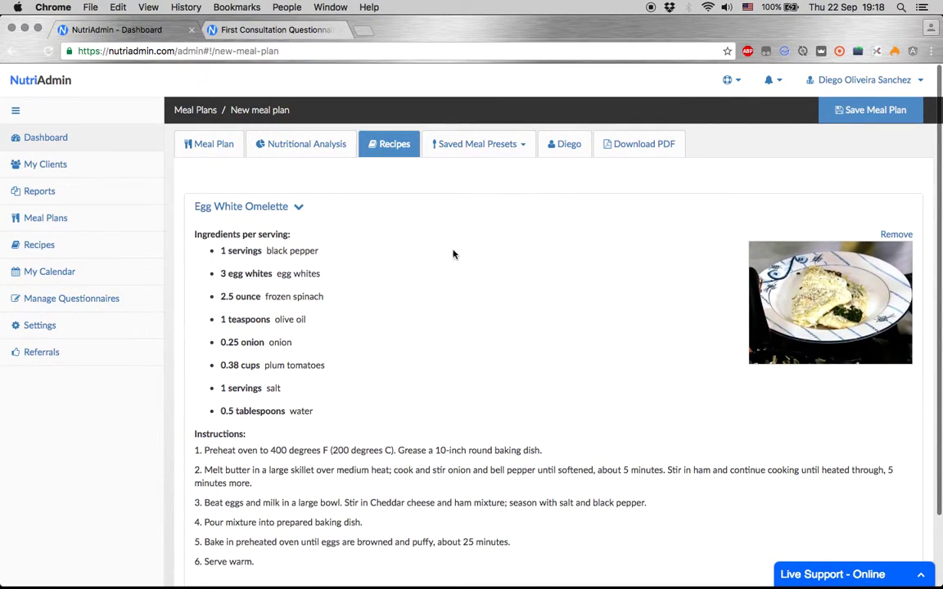
left_click(654, 153)
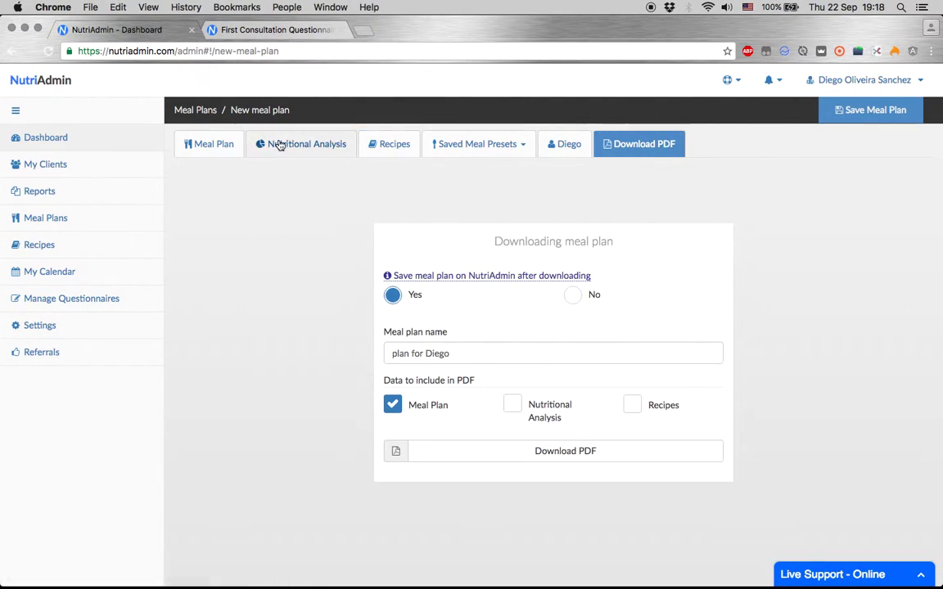
left_click(377, 145)
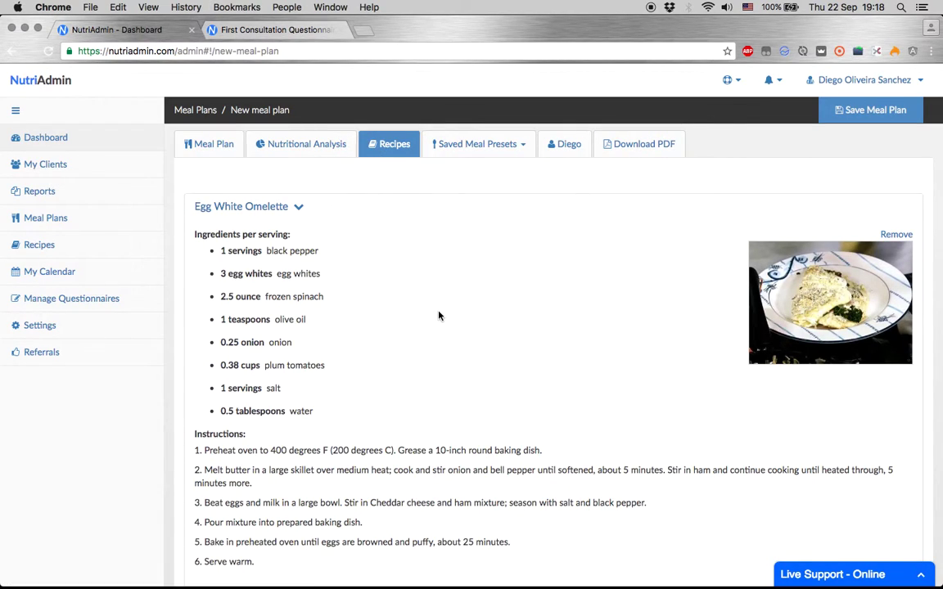
left_click(197, 143)
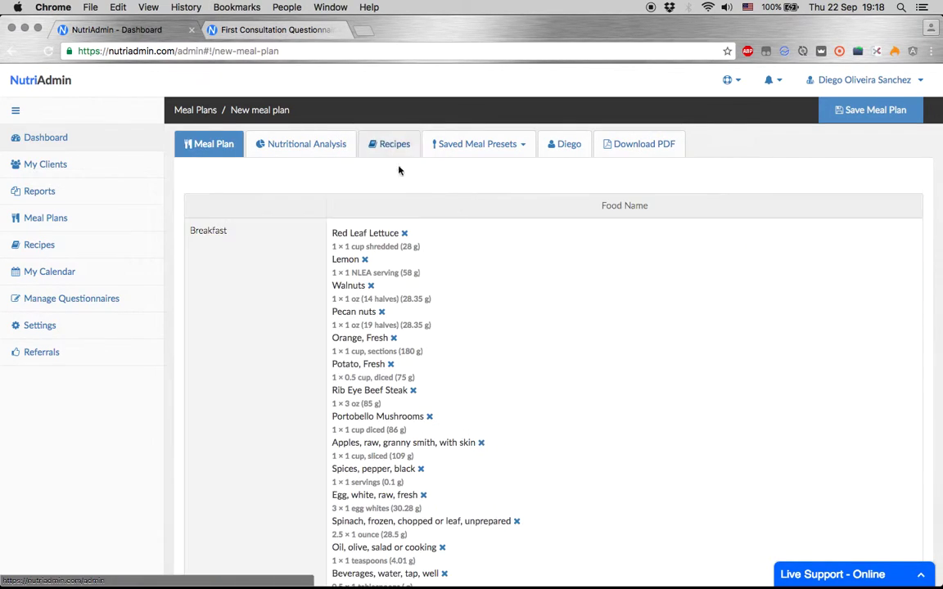
scroll(682, 332, "down", 2)
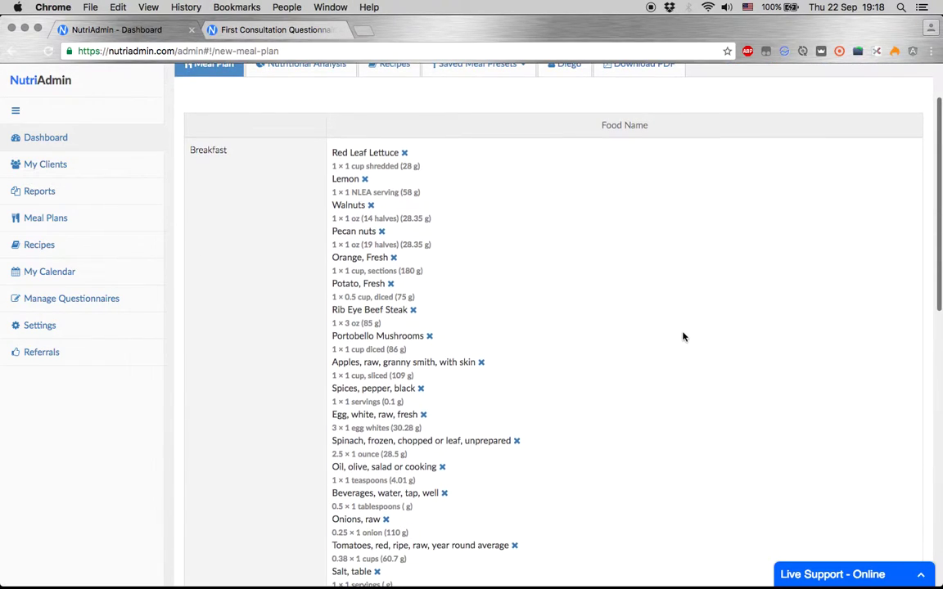
scroll(246, 249, "down", 14)
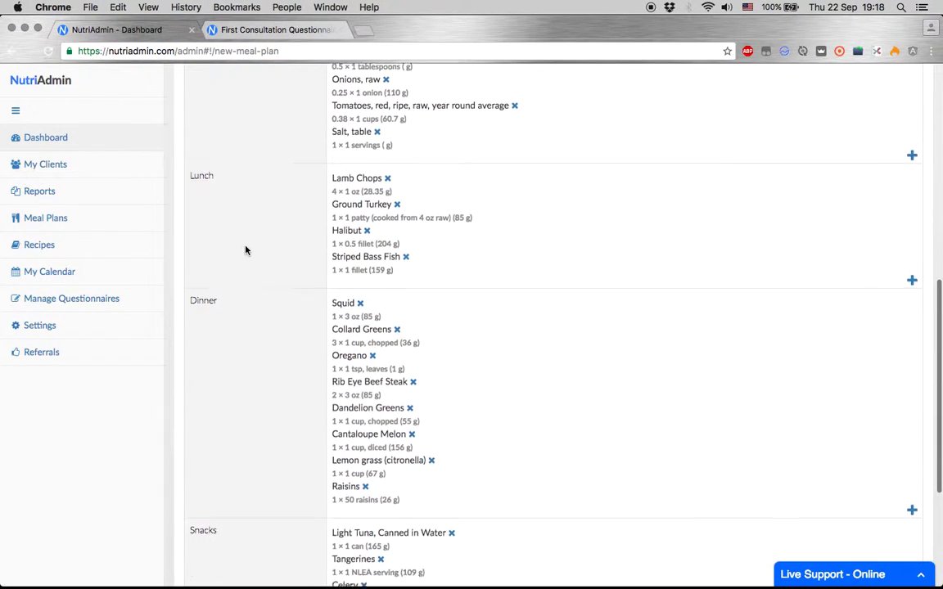
scroll(670, 343, "up", 16)
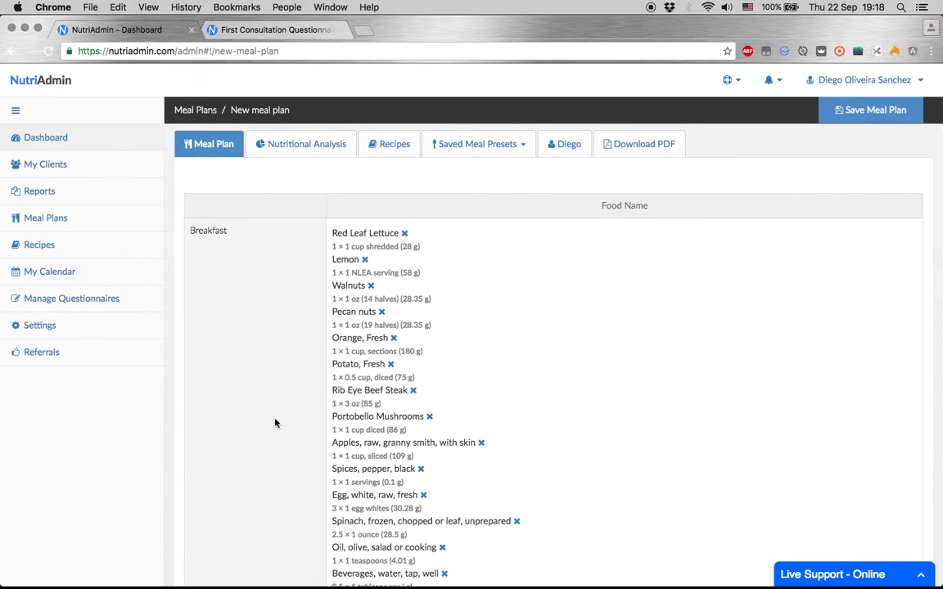
left_click(300, 146)
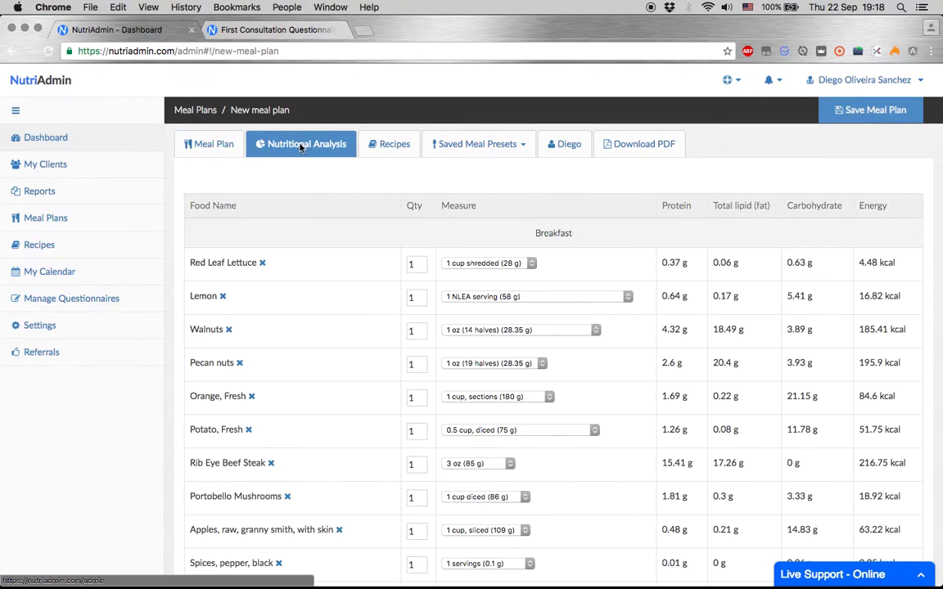
scroll(318, 310, "down", 1)
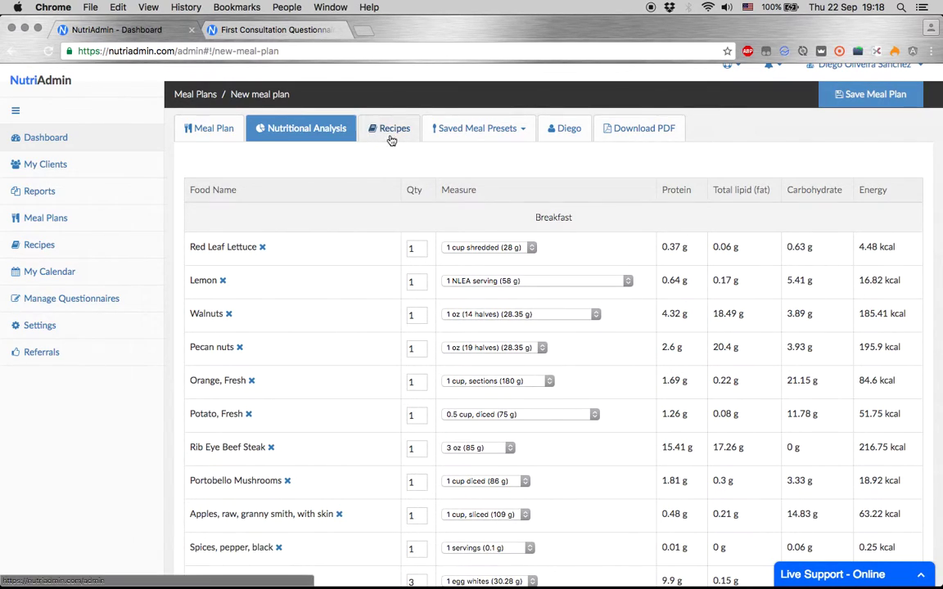
left_click(392, 133)
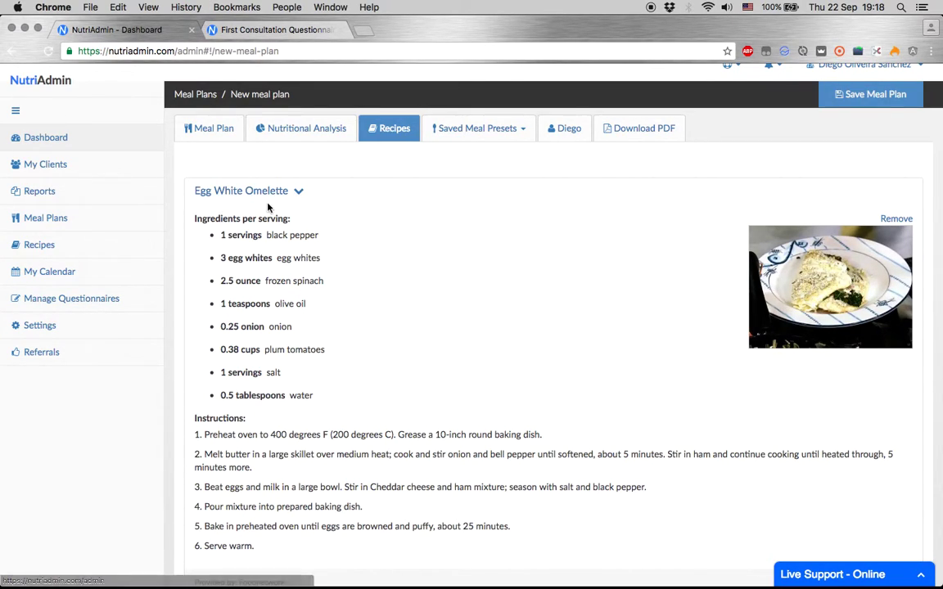
scroll(363, 313, "down", 1)
scroll(363, 314, "down", 1)
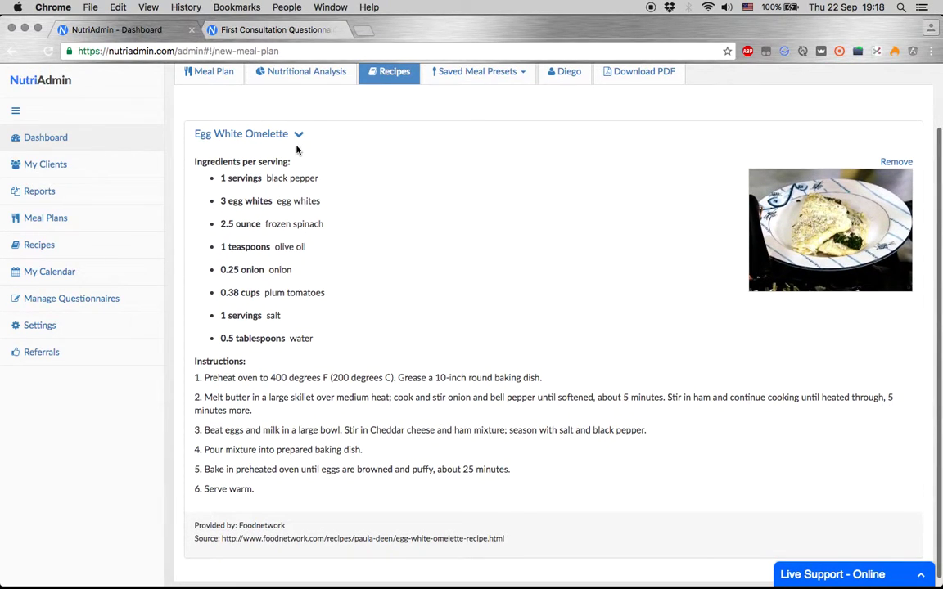
triple_click(225, 360)
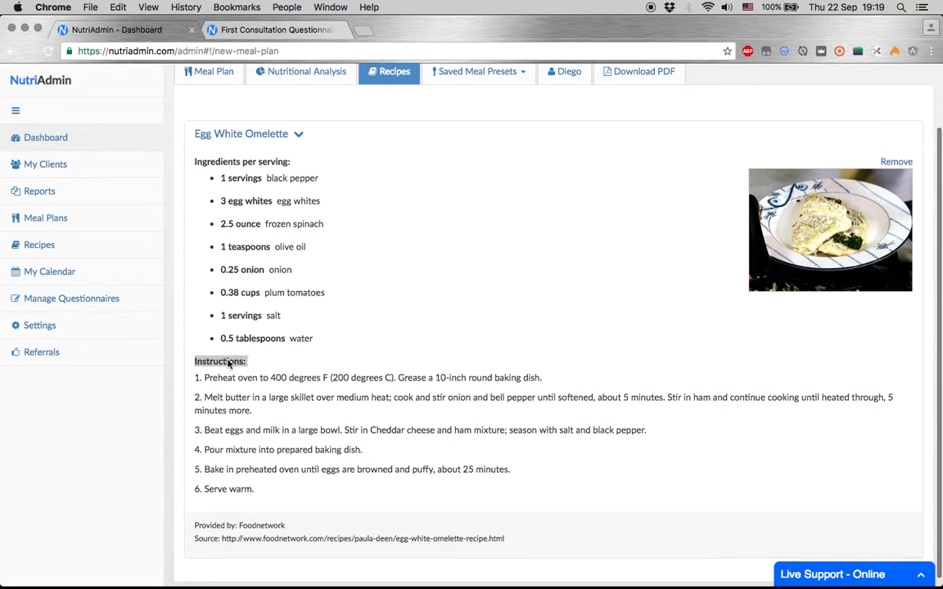
triple_click(239, 378)
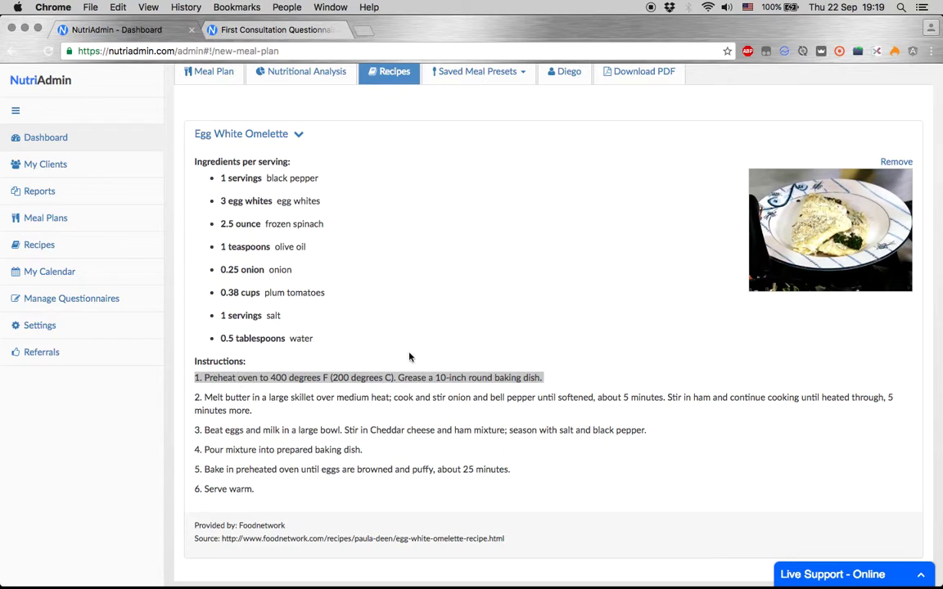
left_click(427, 357)
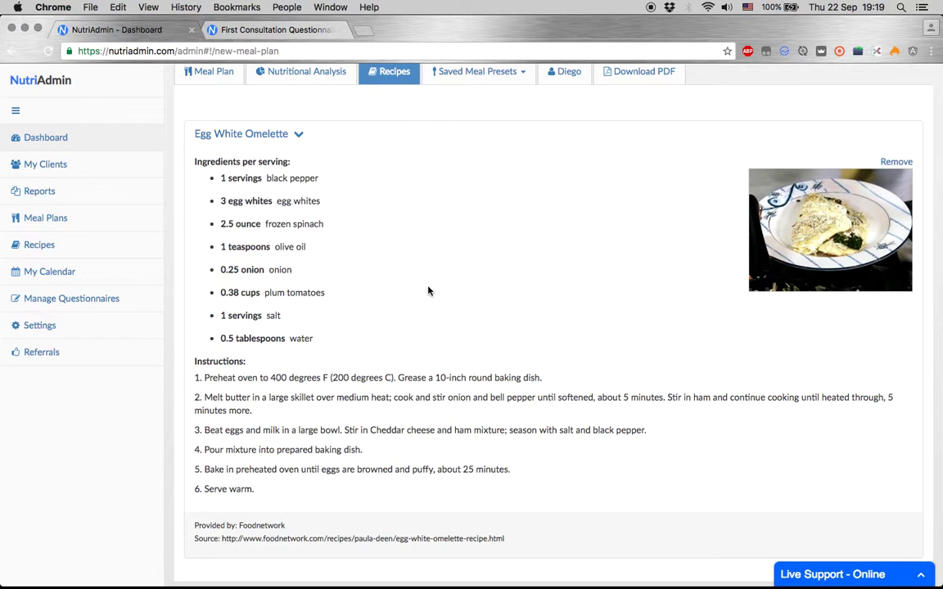
scroll(422, 328, "up", 1)
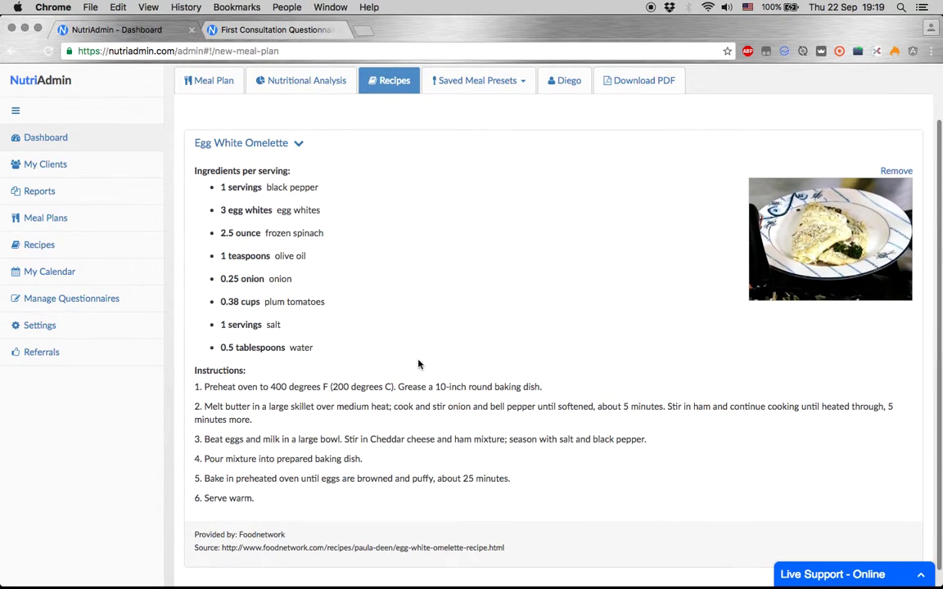
scroll(418, 364, "up", 4)
scroll(352, 459, "down", 1)
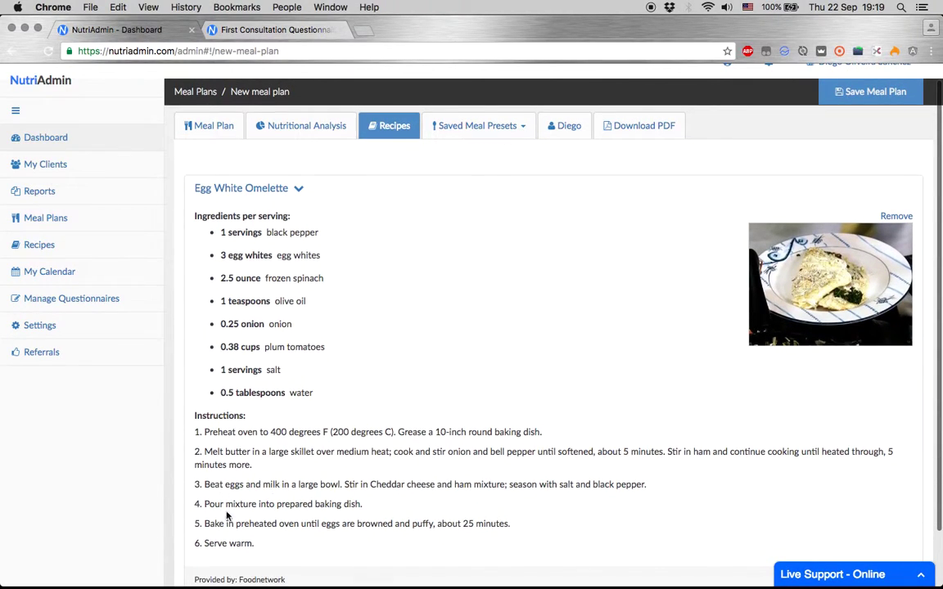
scroll(442, 354, "up", 1)
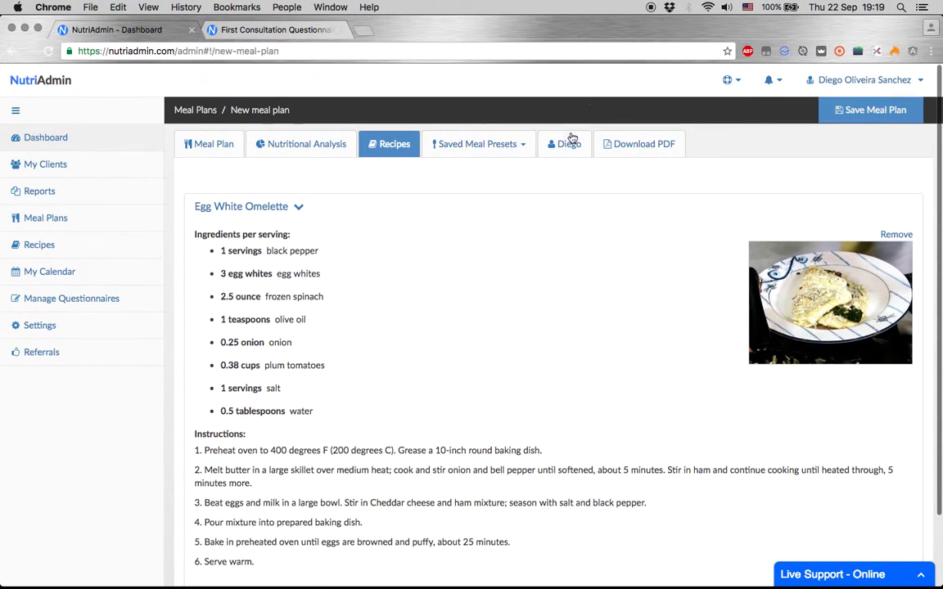
Download the plan as a PDF with Nutritional Analysis and Recipes, saving it to the client.
left_click(622, 144)
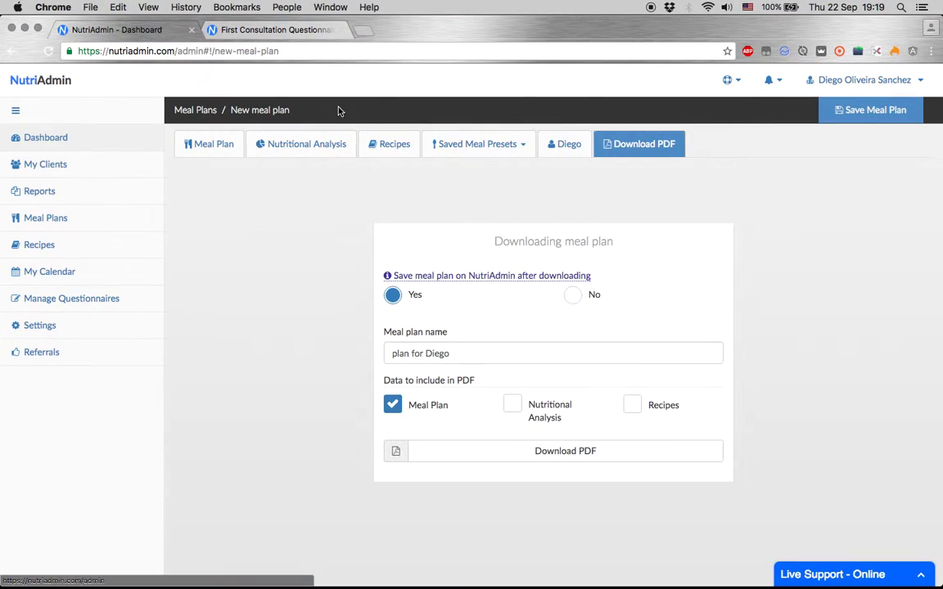
left_click(513, 406)
left_click(633, 406)
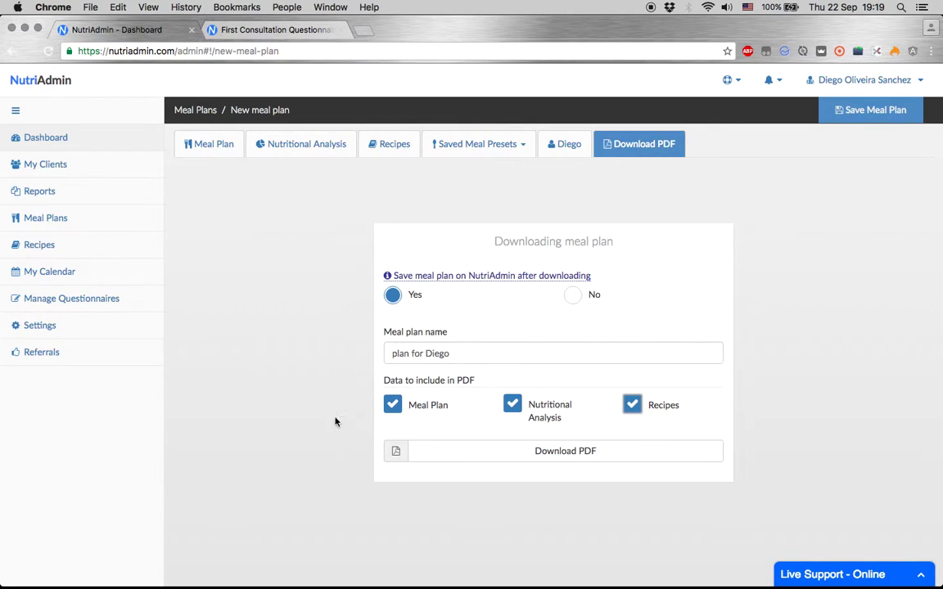
left_click(587, 452)
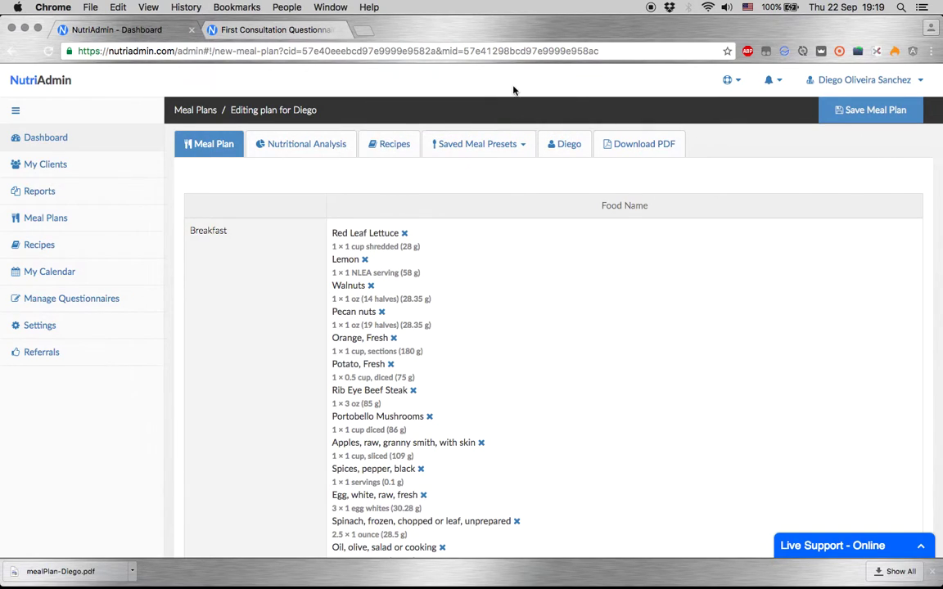
Show the Meal Plans list, dismiss the downloads bar, and search for the client's plan, then clear the search.
left_click(47, 232)
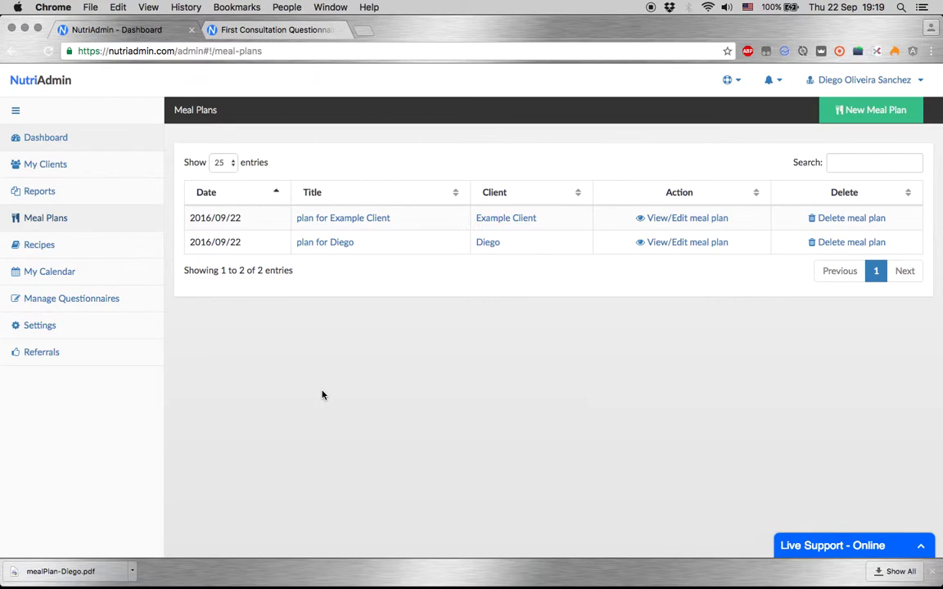
left_click(934, 571)
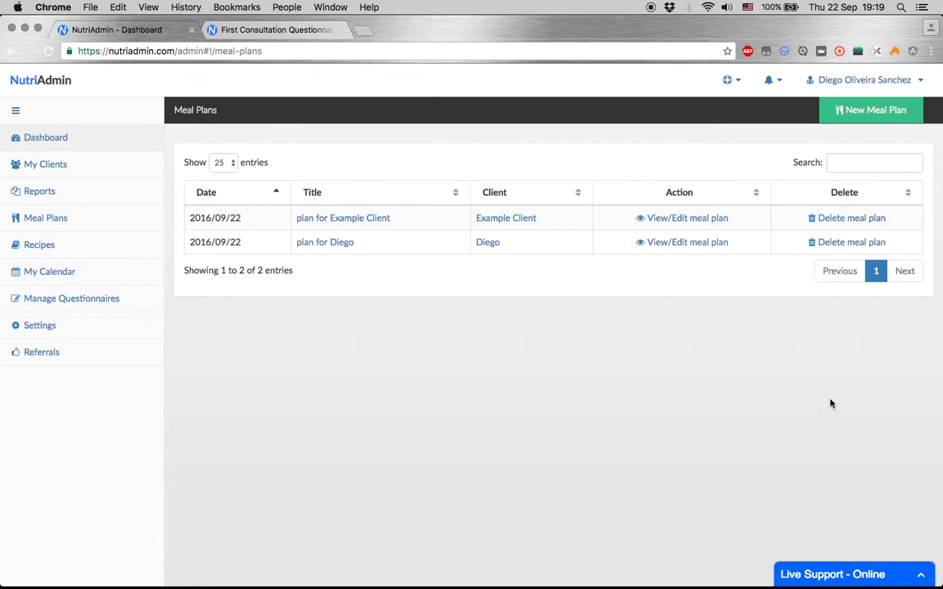
left_click(871, 162)
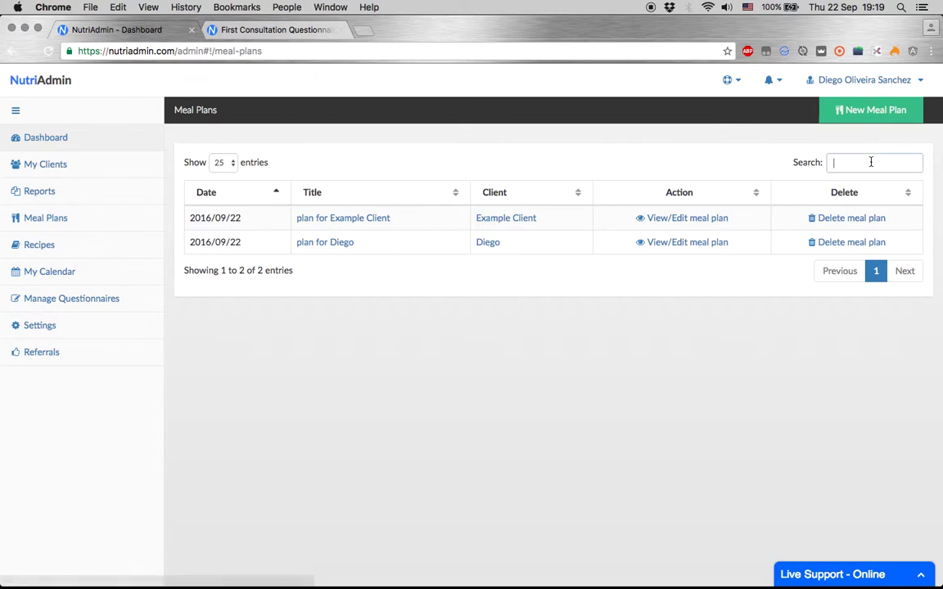
type("Die")
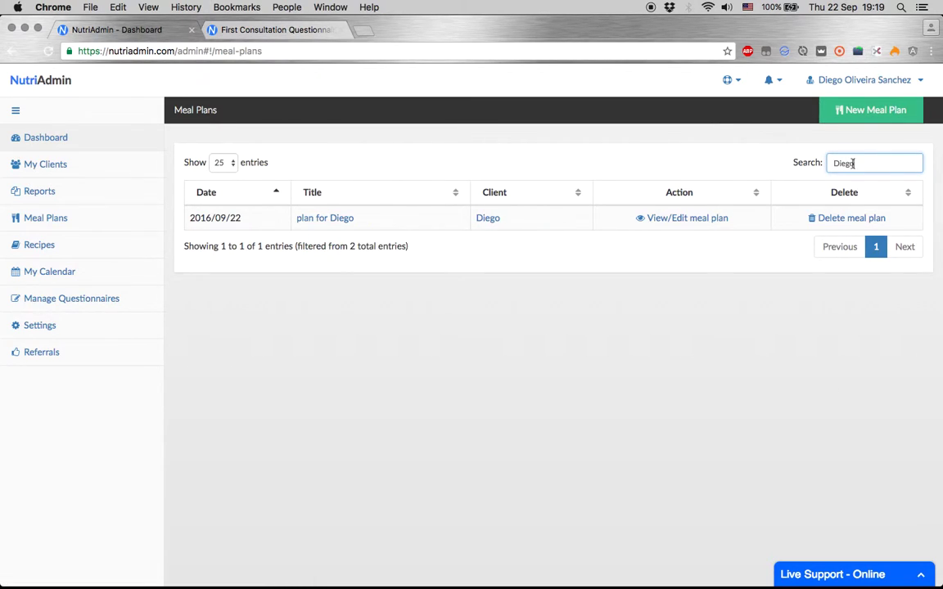
type("go")
left_click(550, 438)
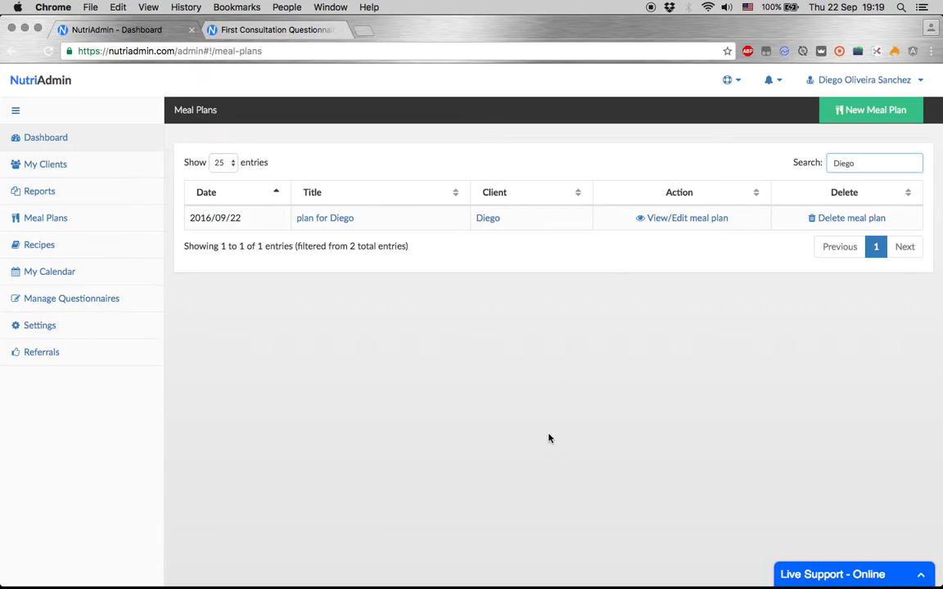
left_click(848, 163)
double_click(849, 163)
key("BackSpace")
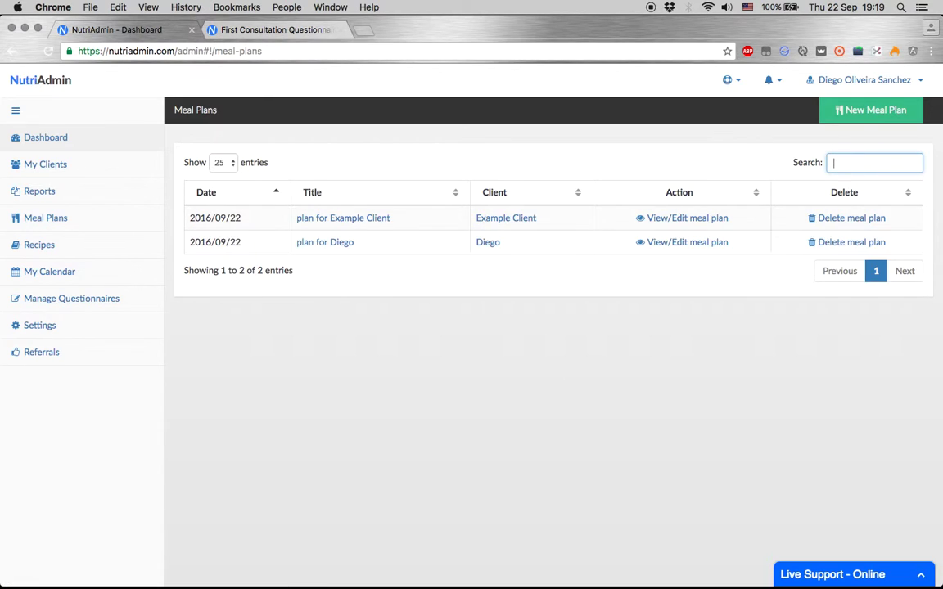
left_click(376, 342)
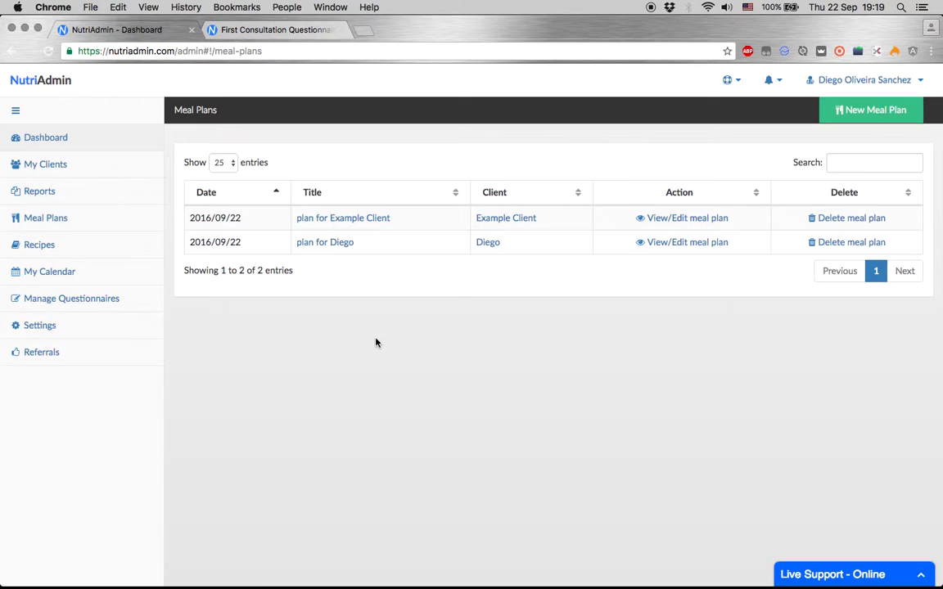